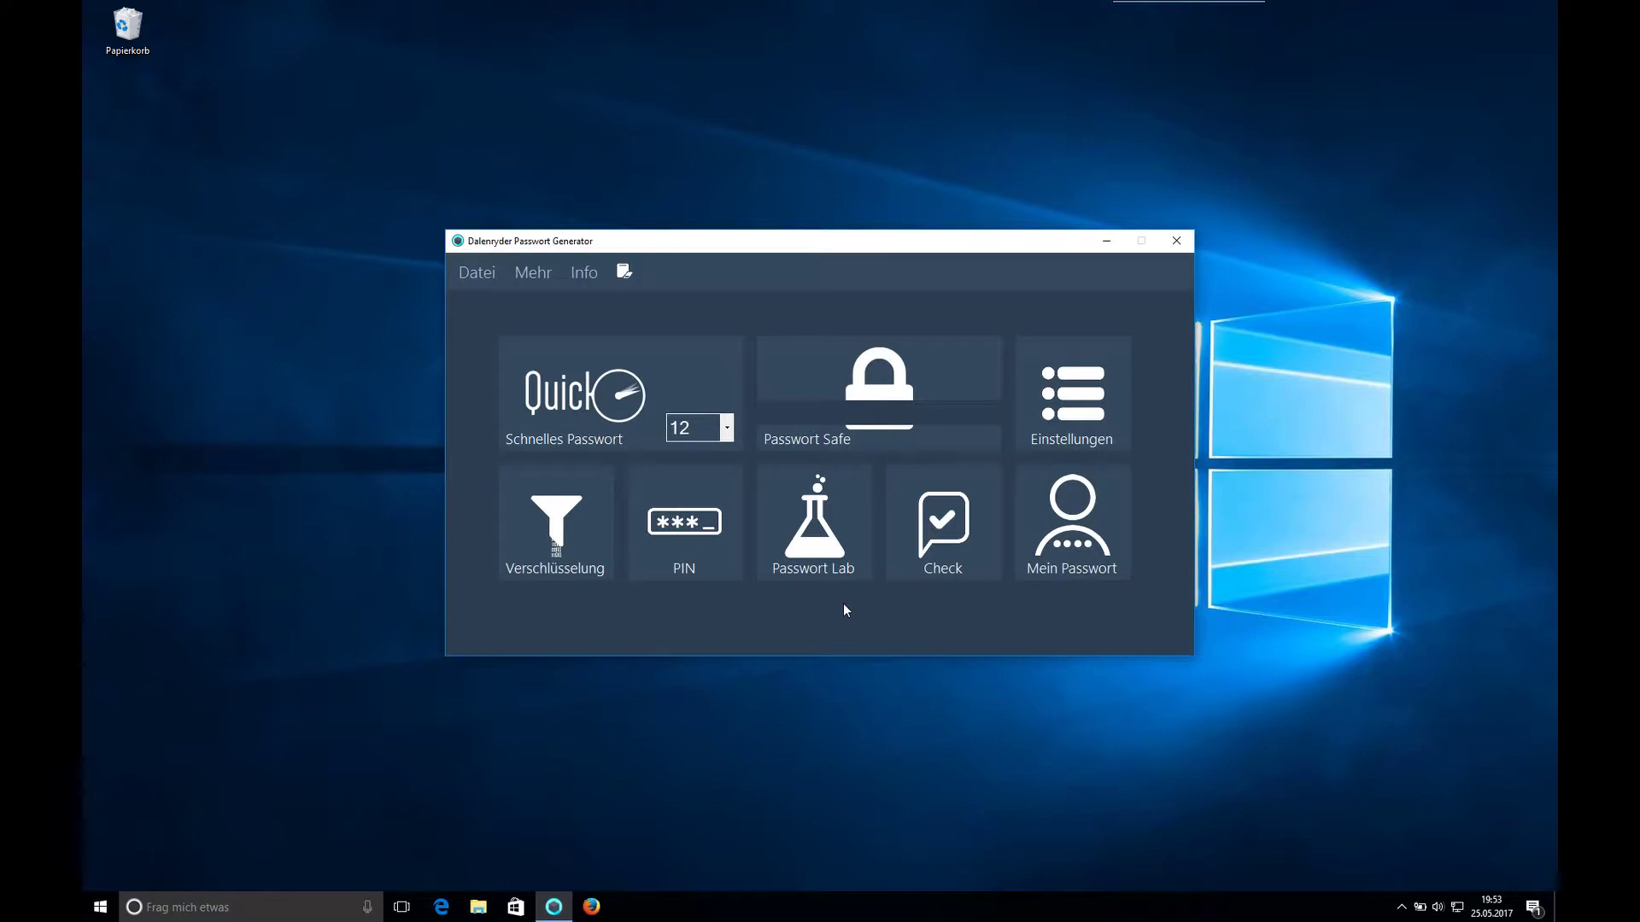
- Start the Passwort Safe first-time setup and enter an encryption key
click(868, 432)
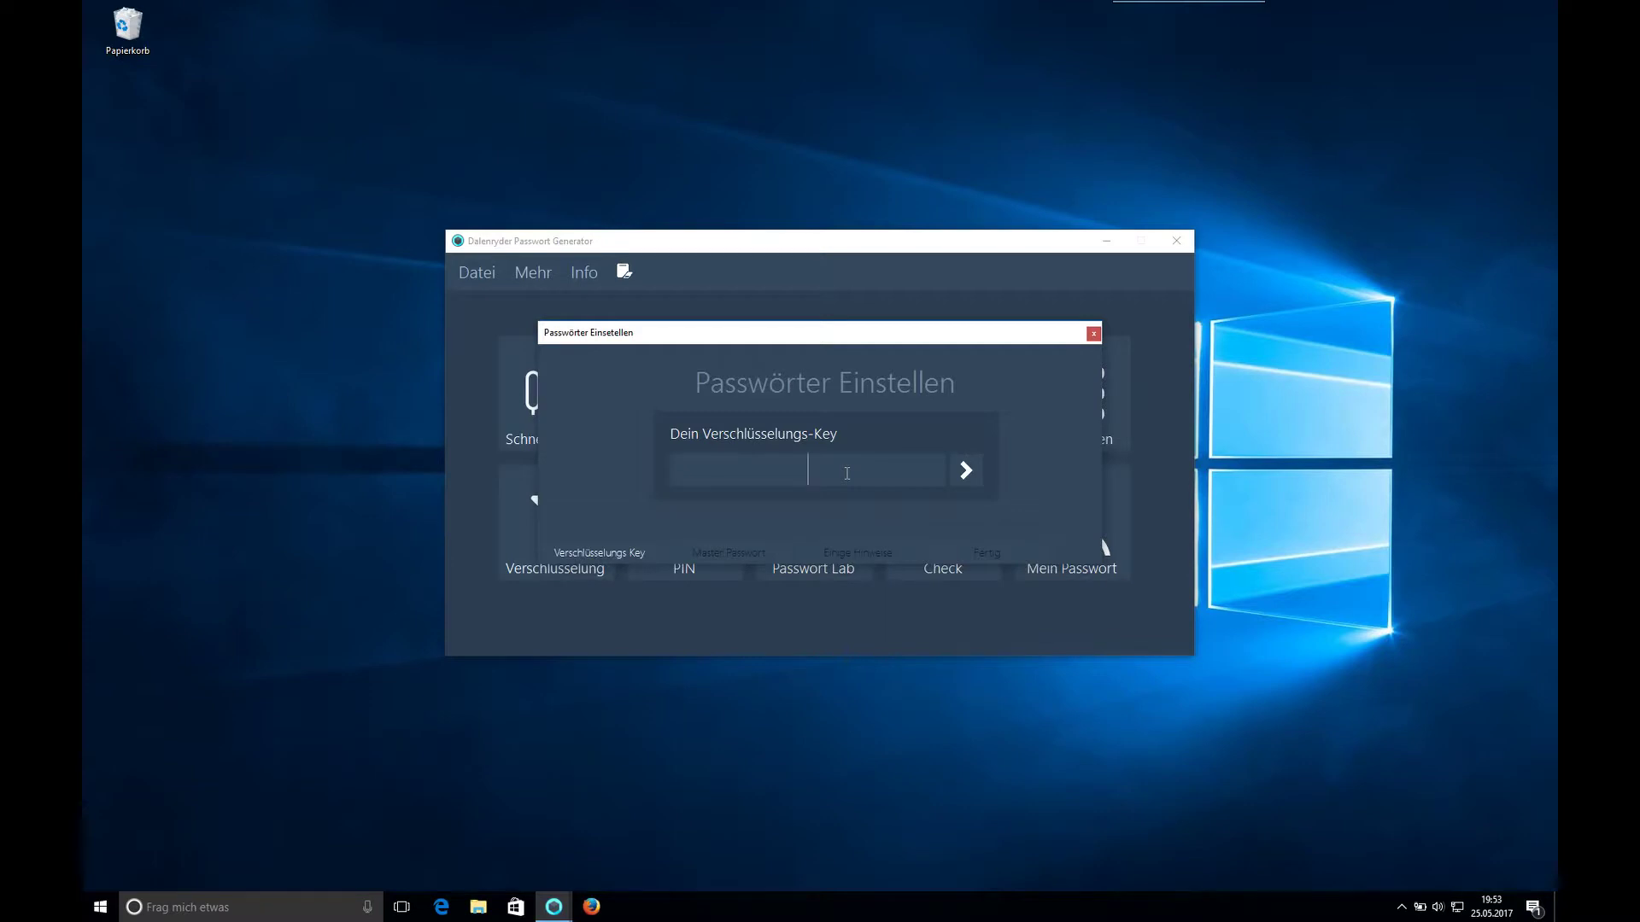
text(abcd)
click(963, 471)
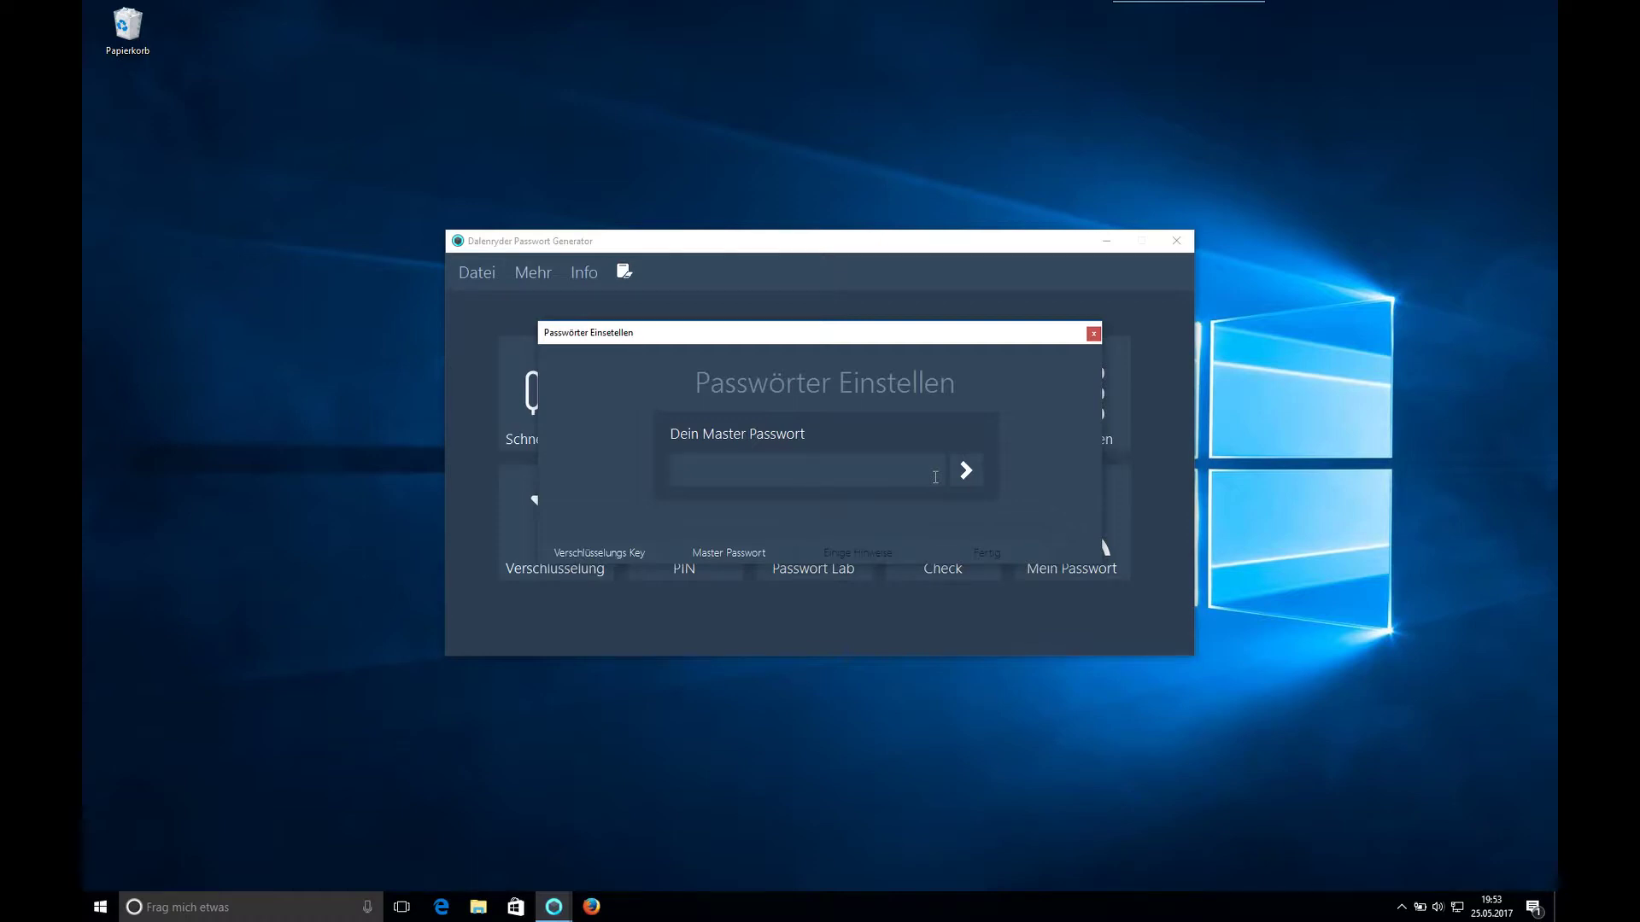
- Enter a master password, acknowledge the important notice, and finish the setup
text(aaaa)
click(979, 475)
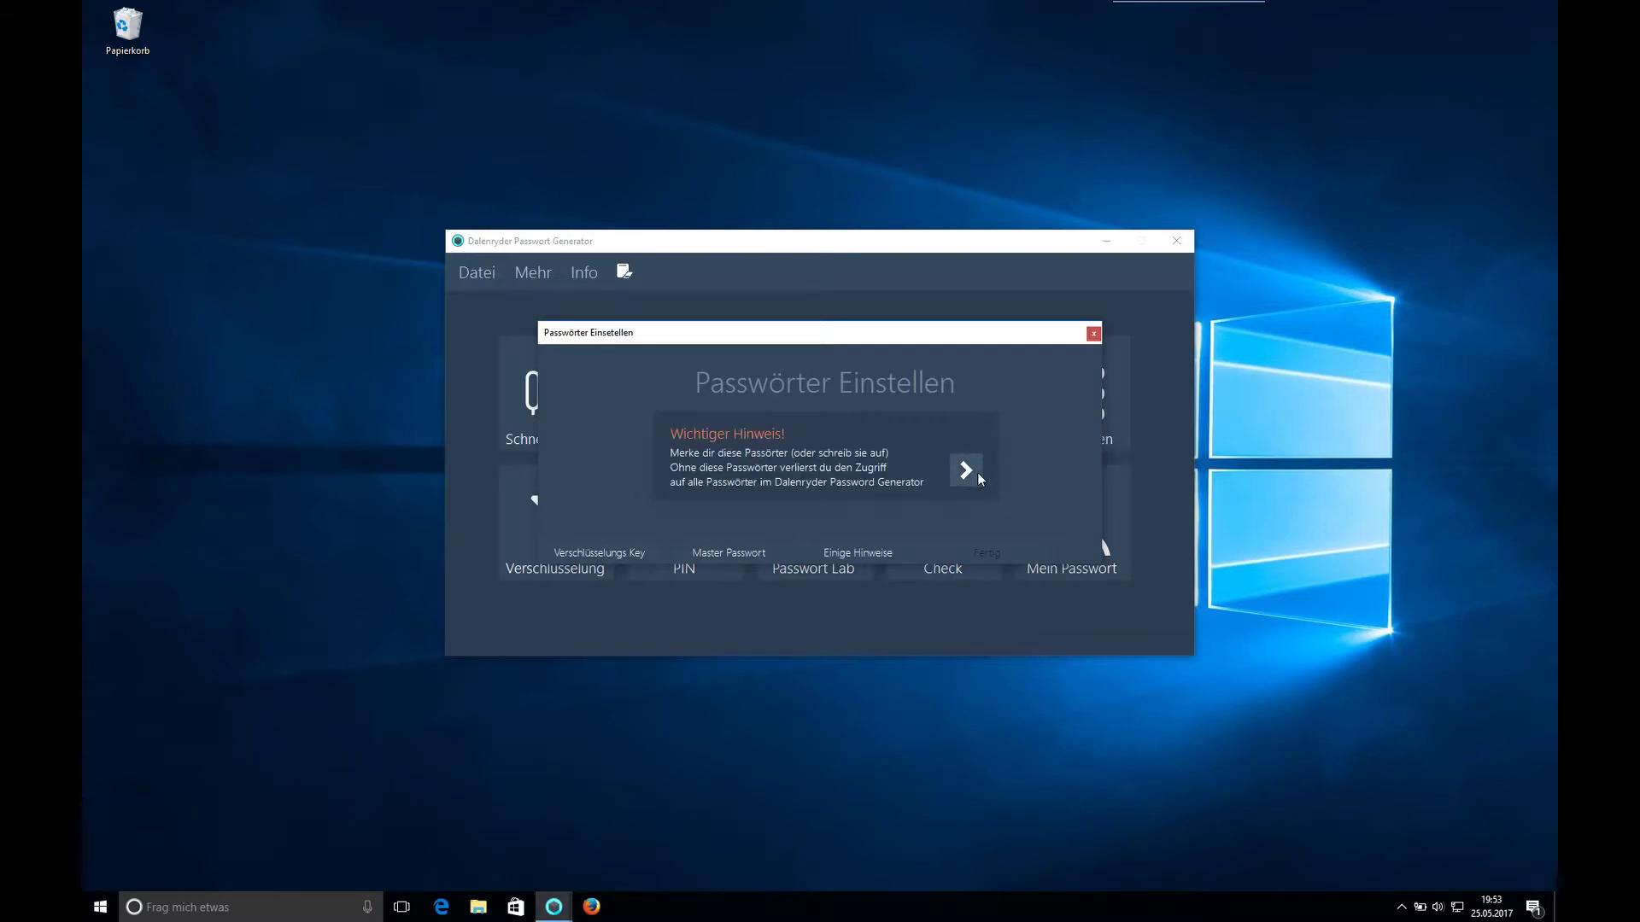
click(980, 475)
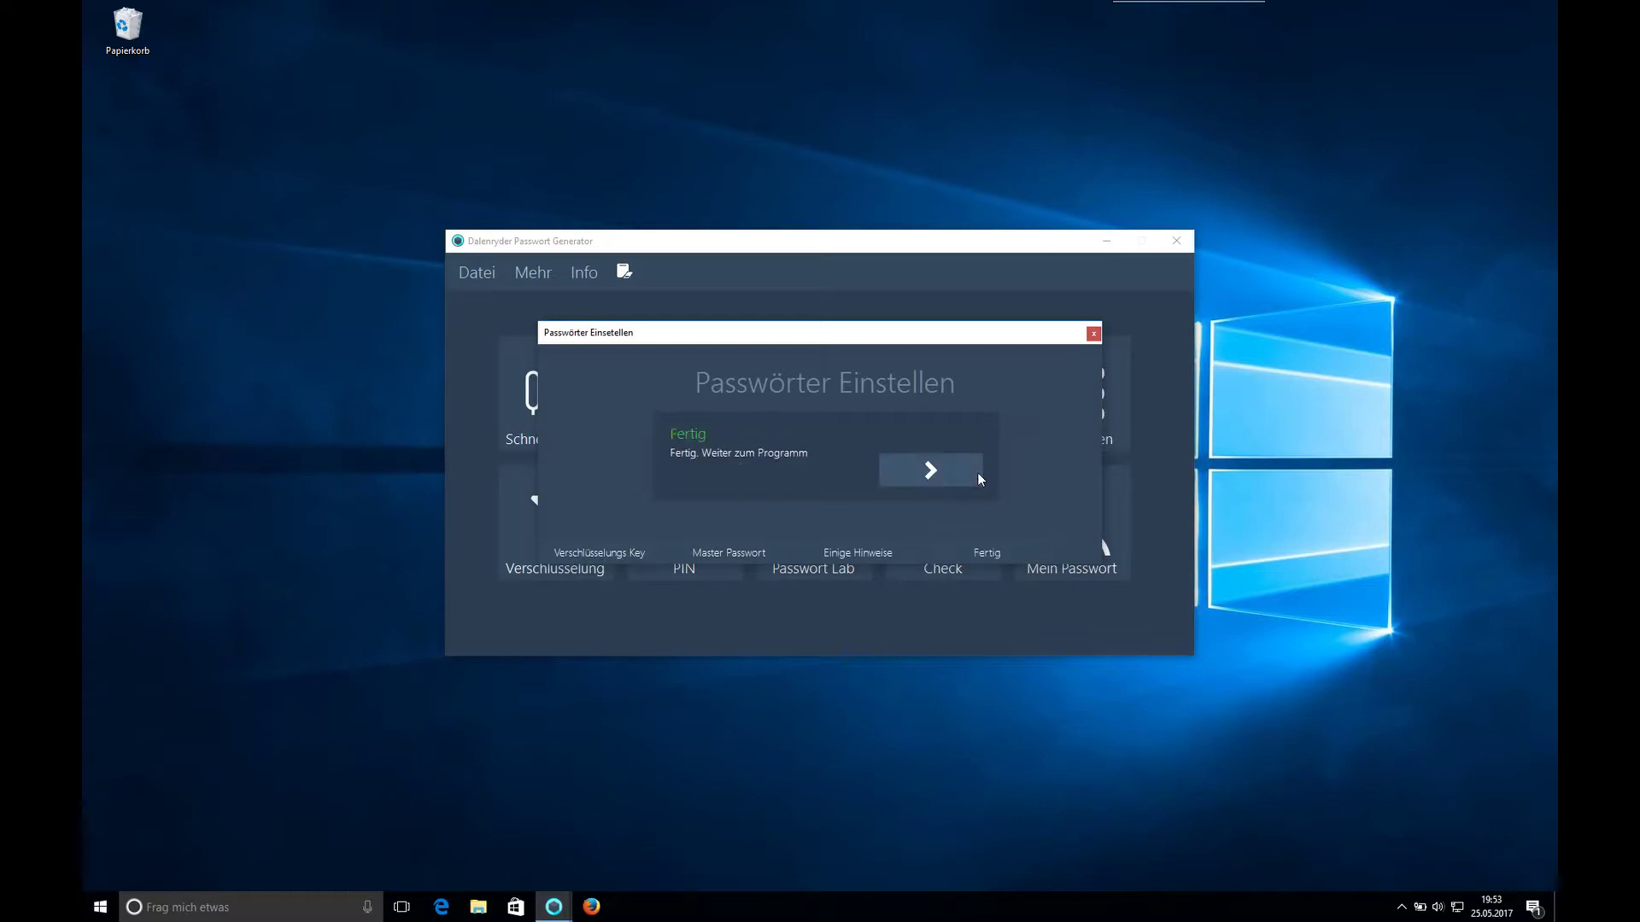
click(978, 475)
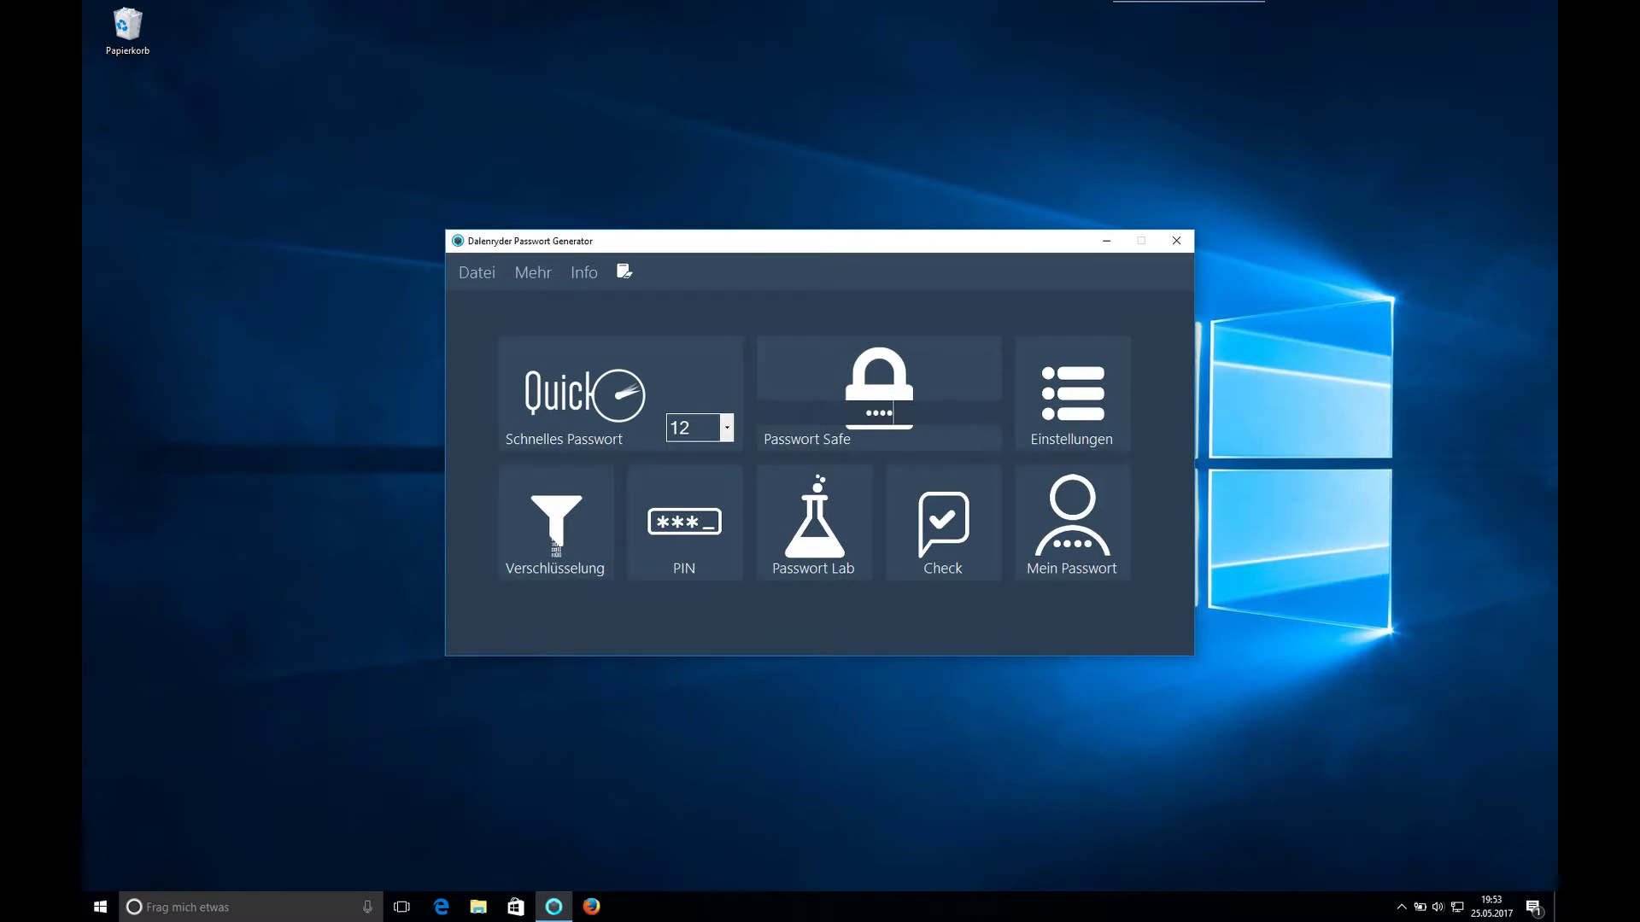
- Open the password safe and check its still-empty database list
click(912, 422)
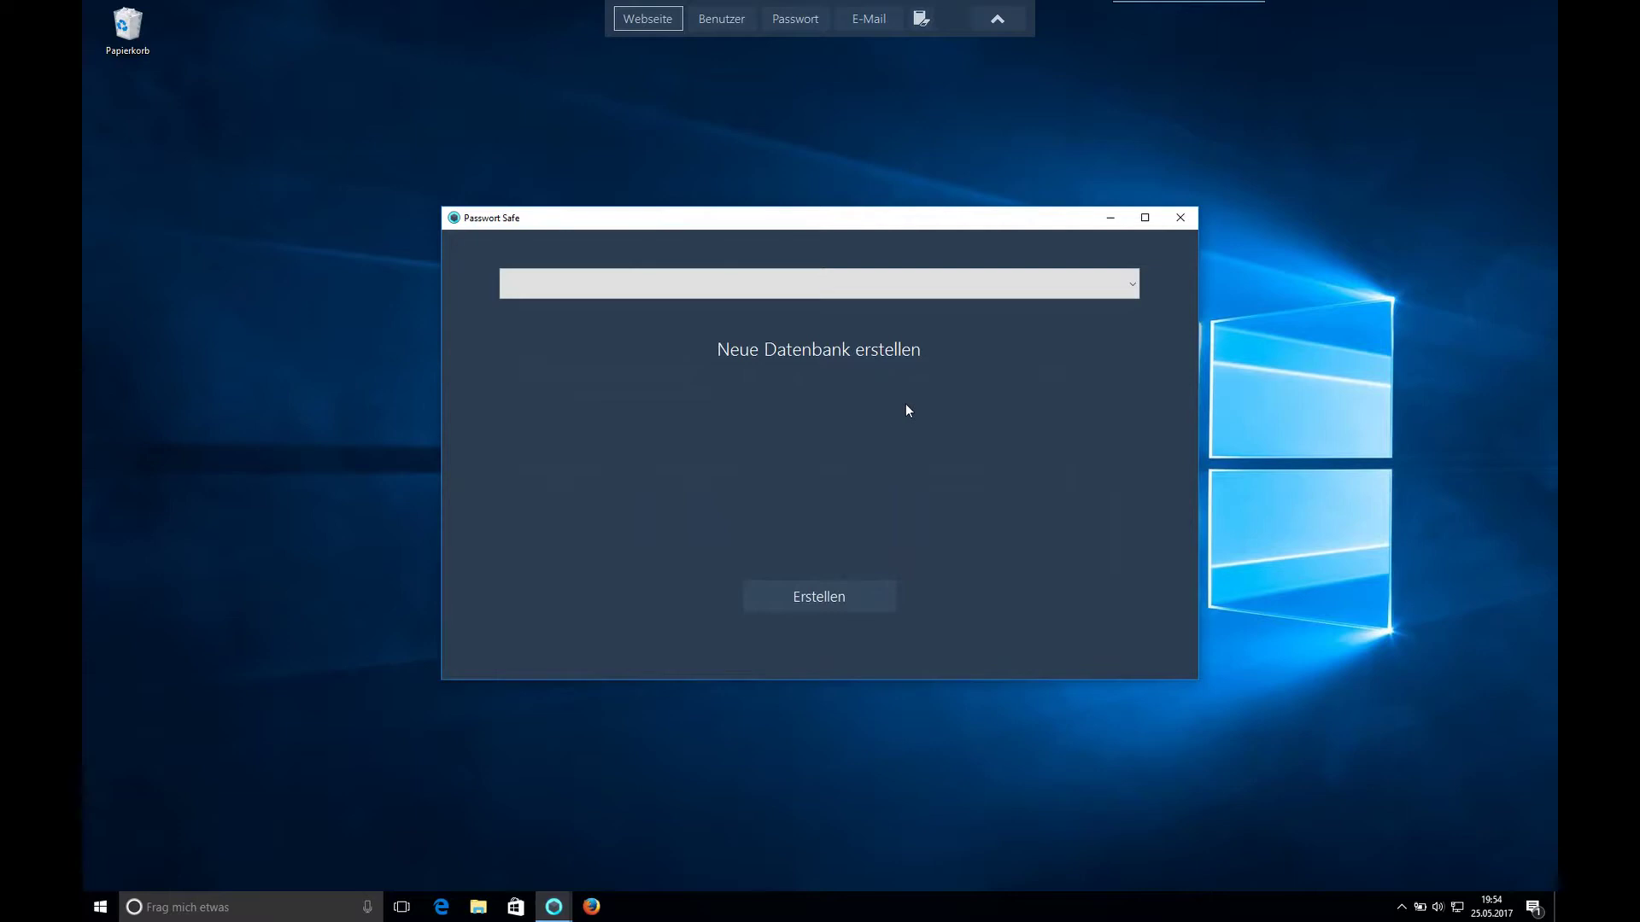
click(834, 286)
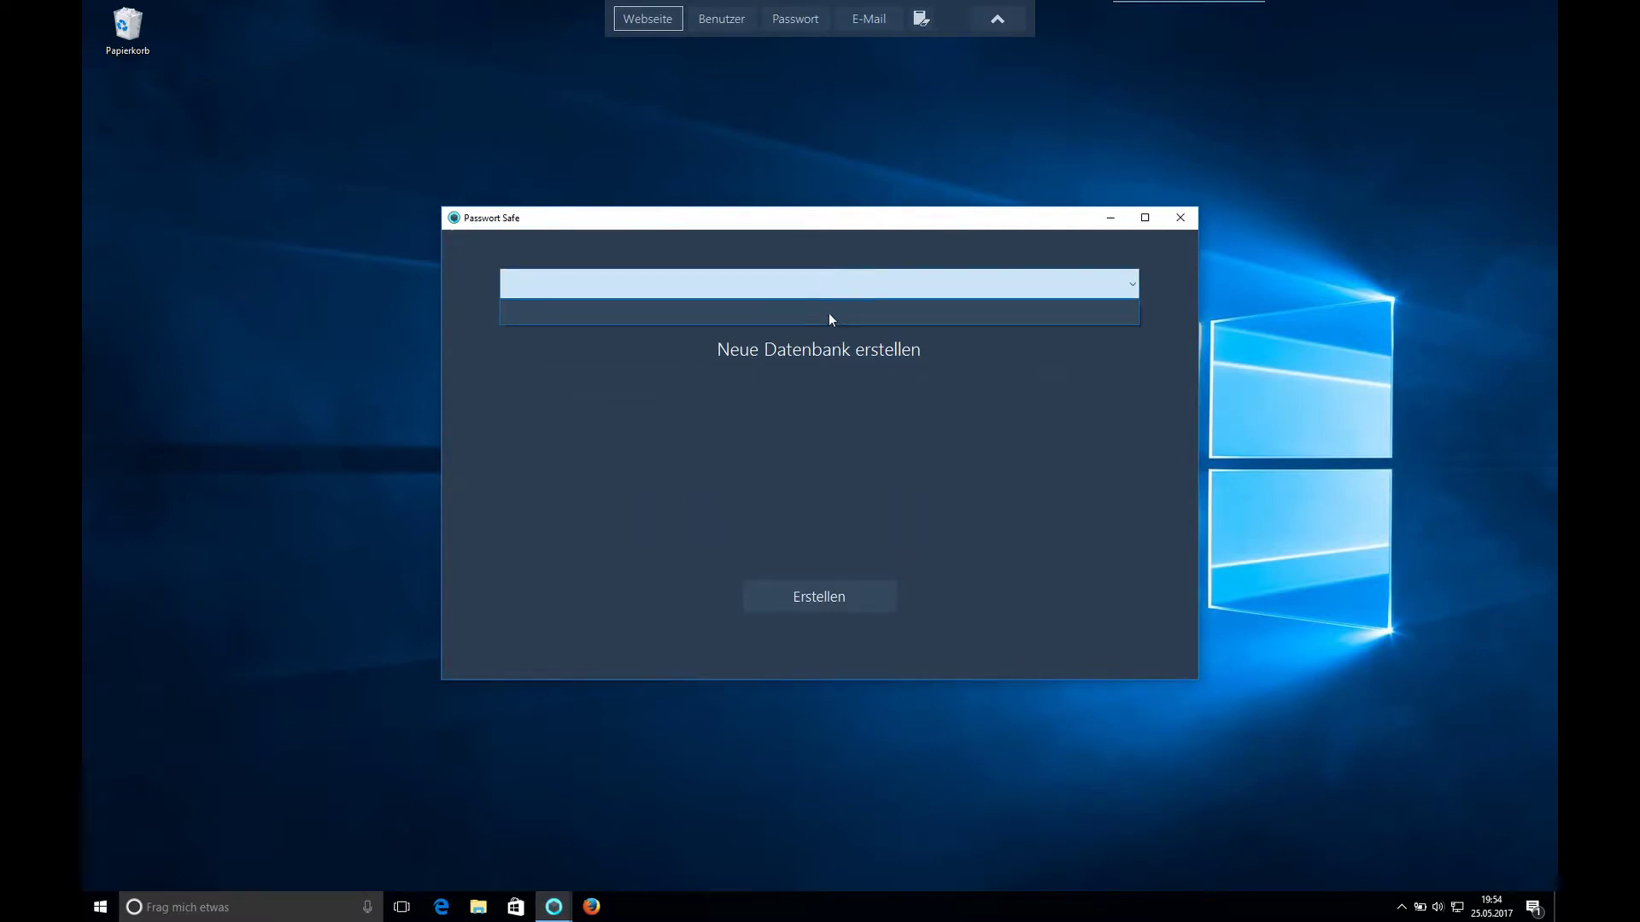
click(828, 295)
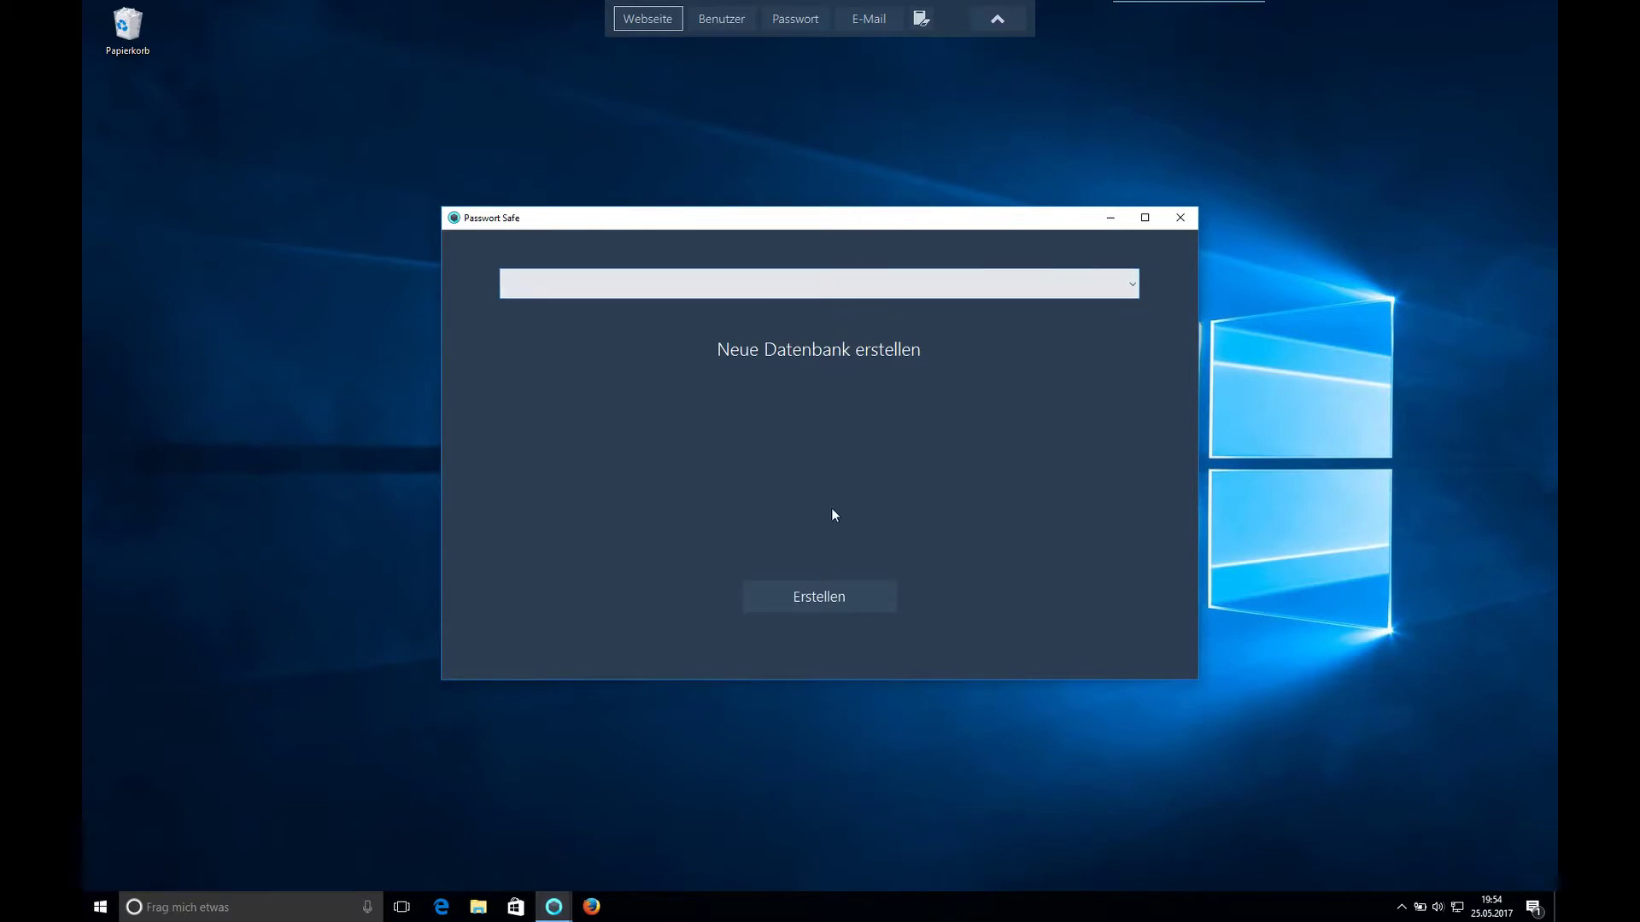
- Create a database named 'test' and open it from the database list
click(833, 593)
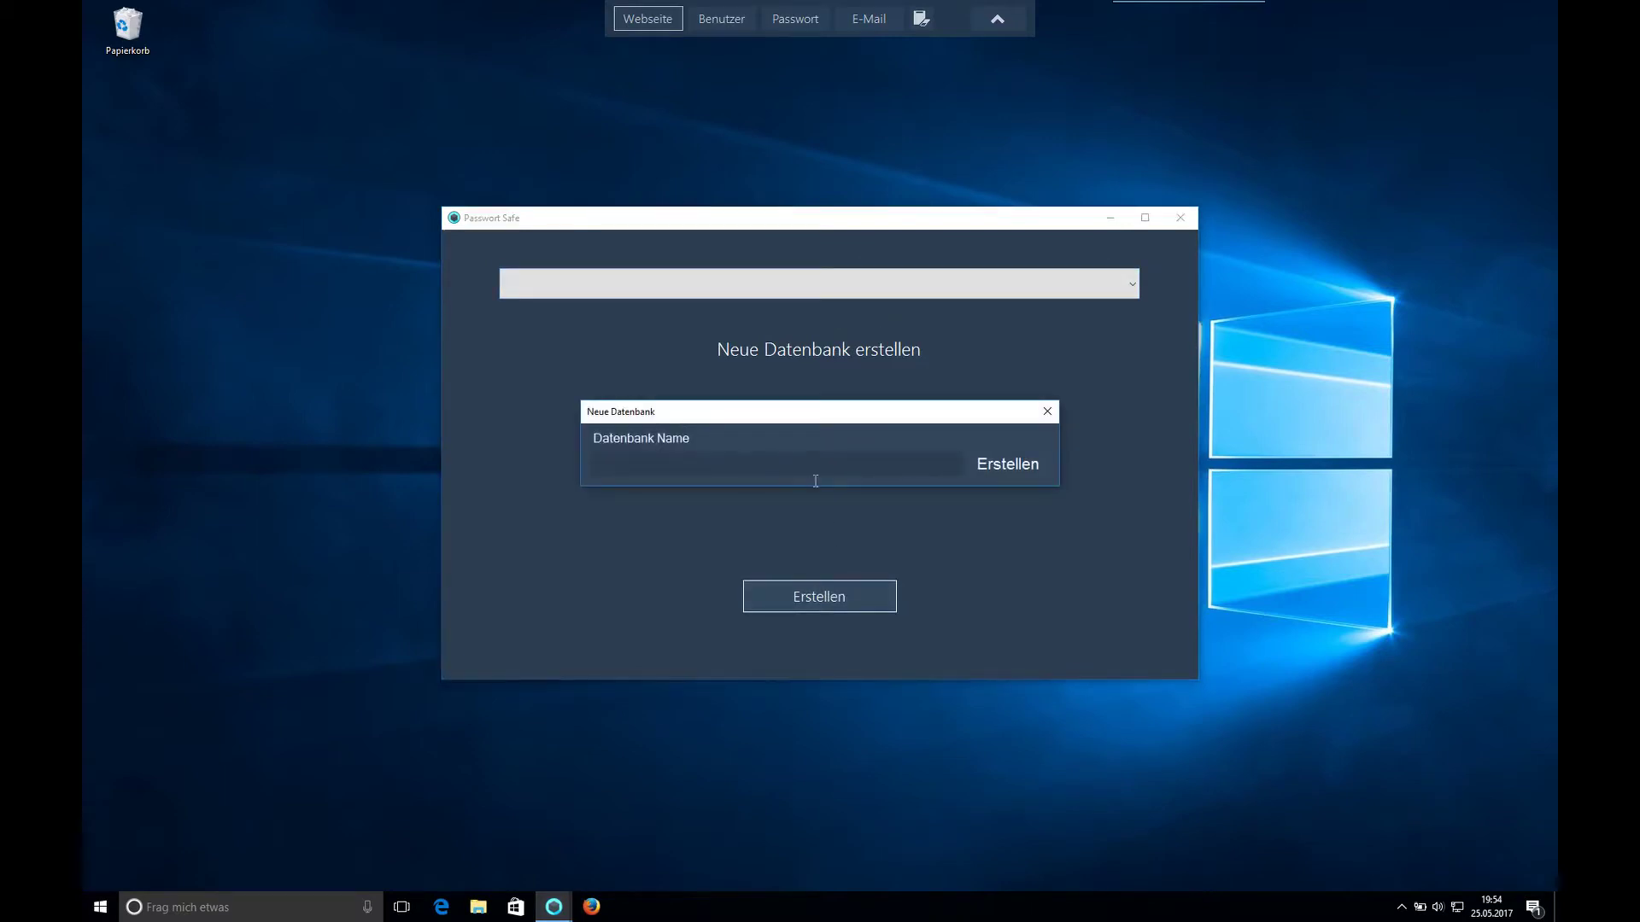
click(811, 480)
text(test)
click(1015, 464)
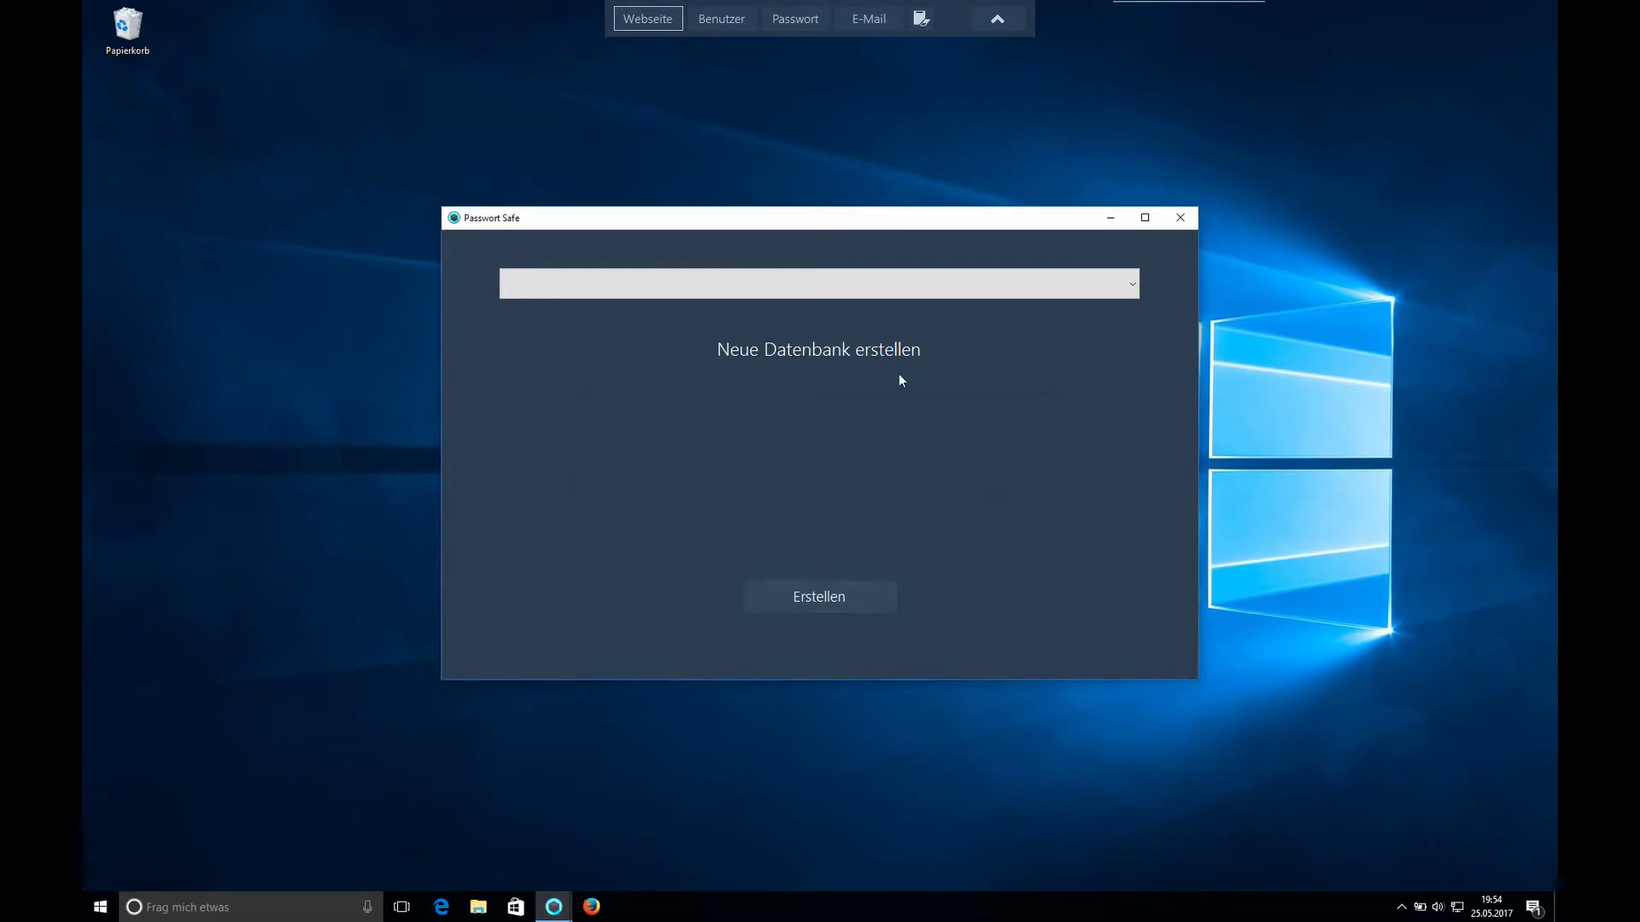
click(810, 295)
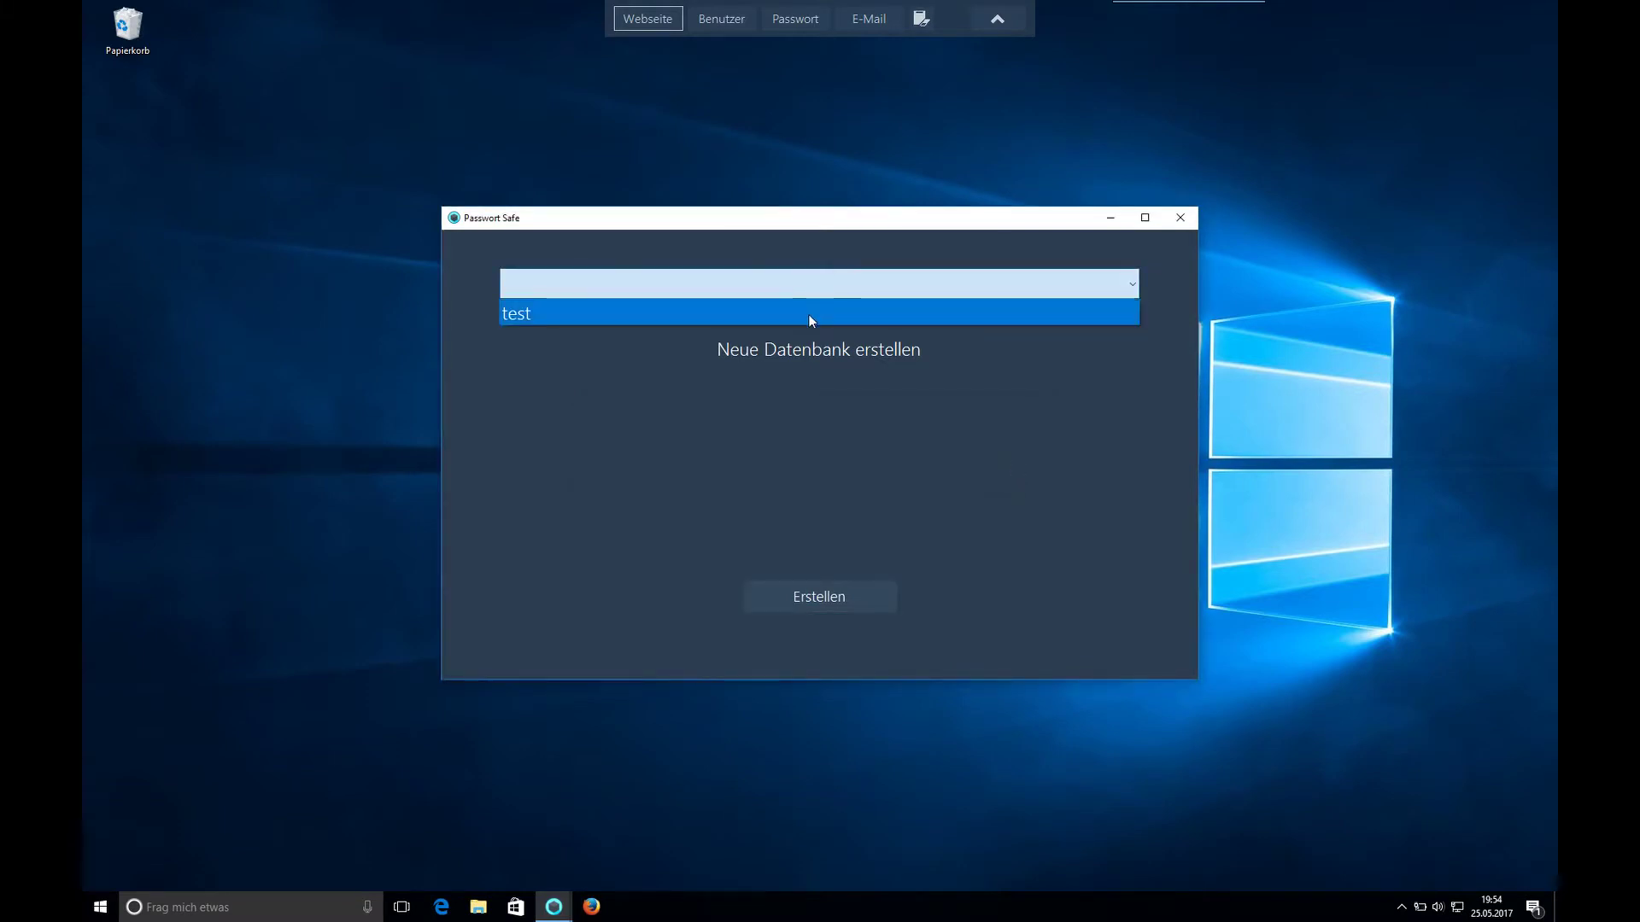
click(810, 313)
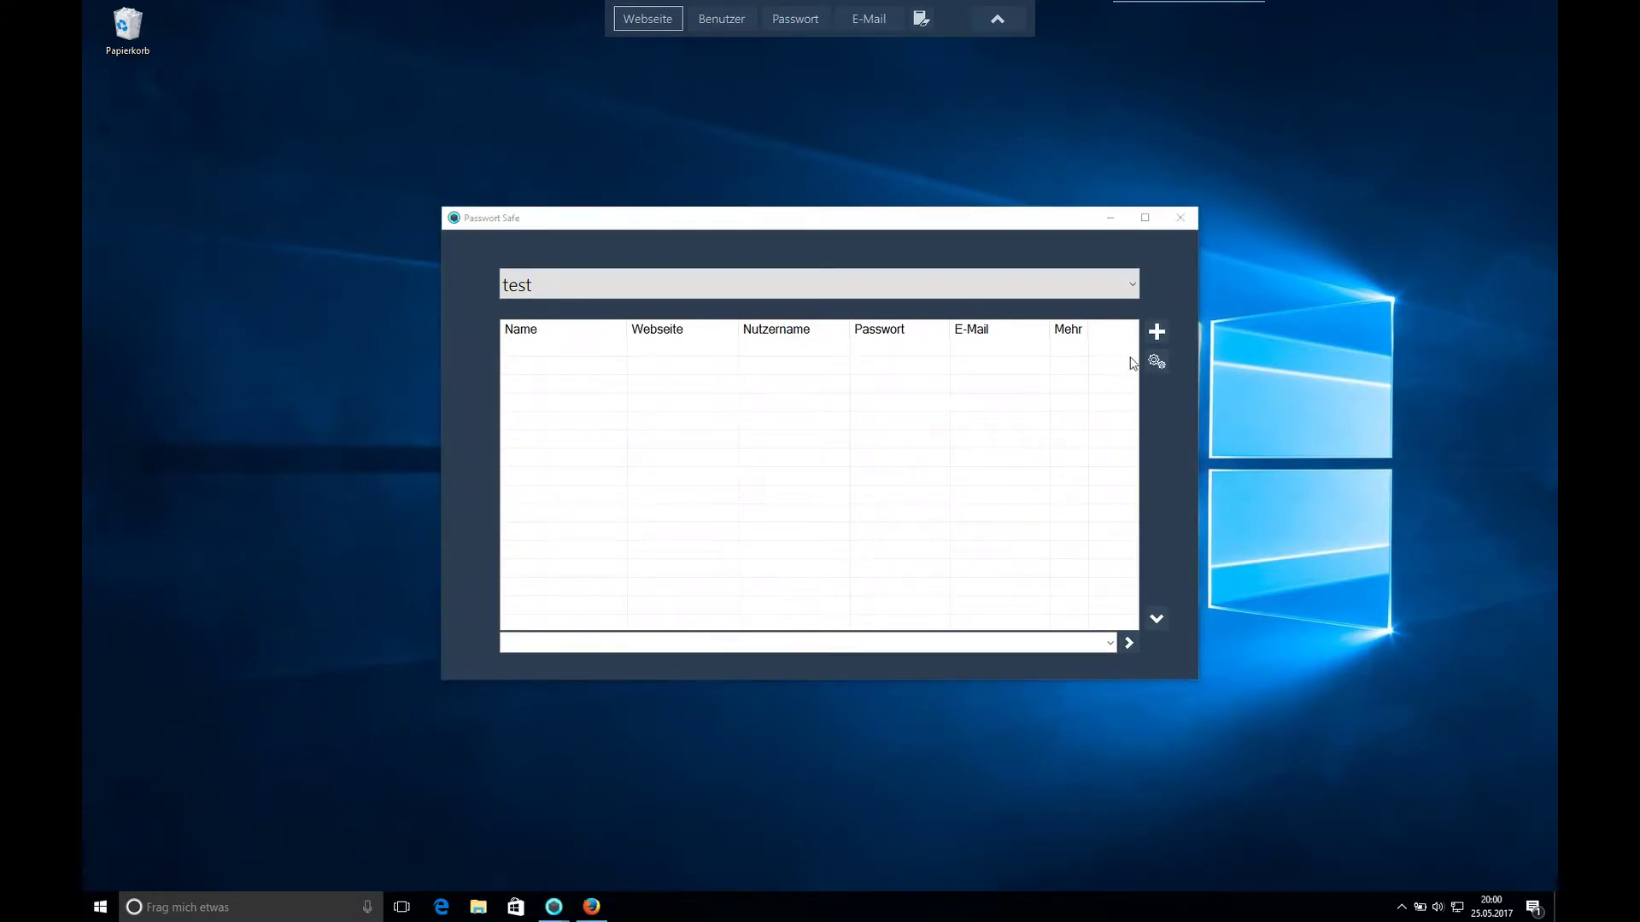
- Add a new entry named Mozilla with website mozilla.org and a username
click(1152, 342)
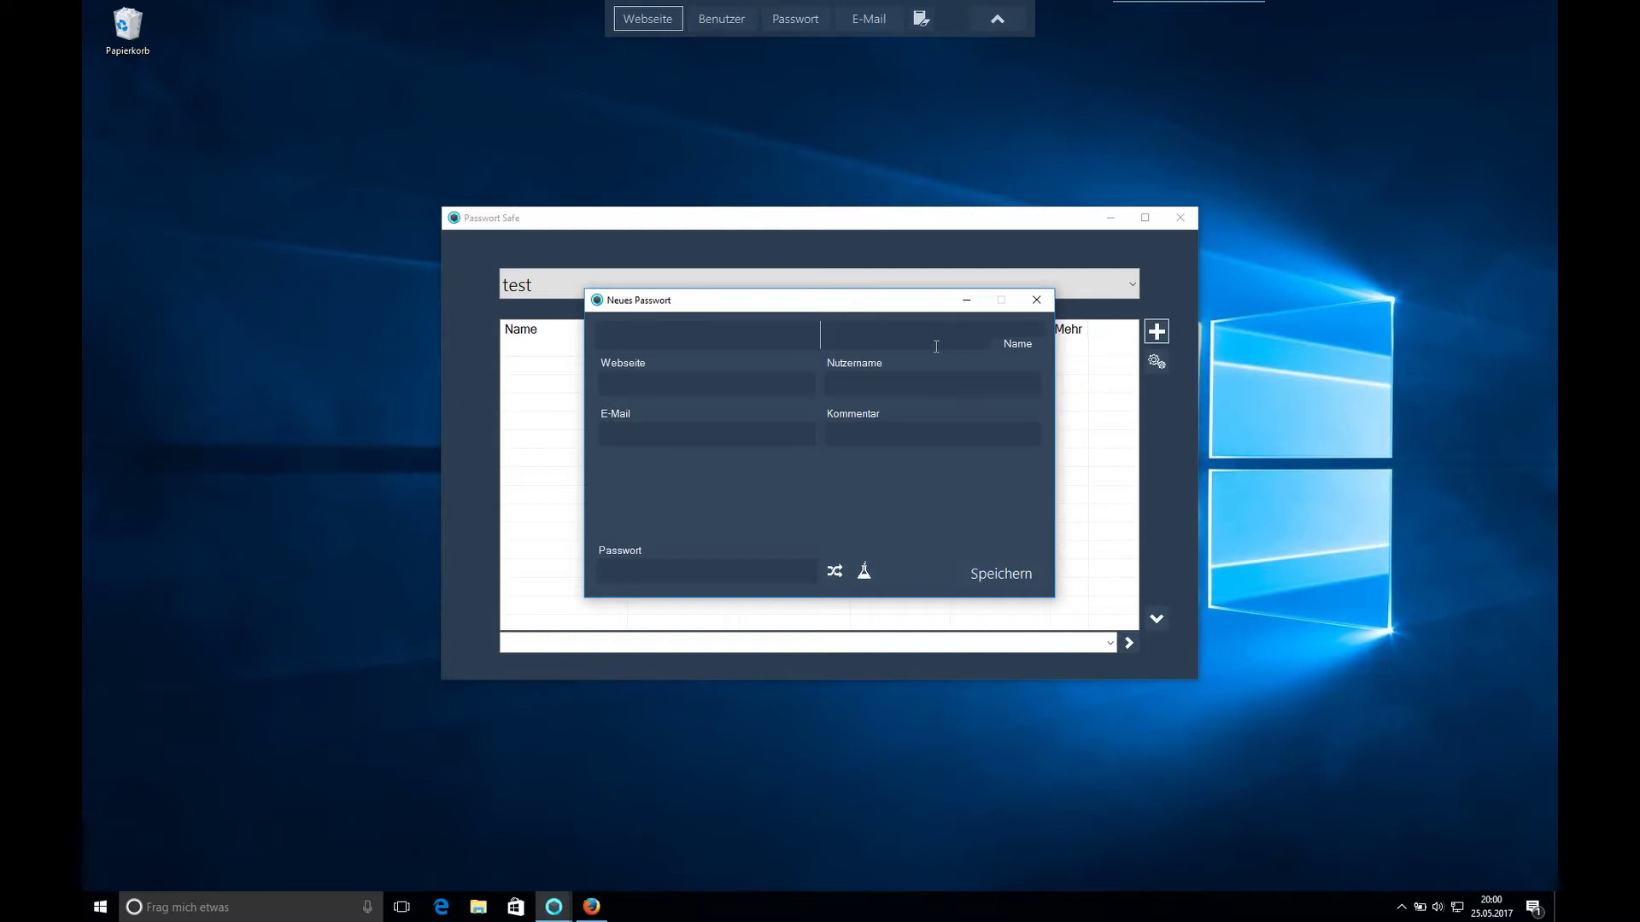
text(Mozilla)
click(778, 383)
text(mozilla.org)
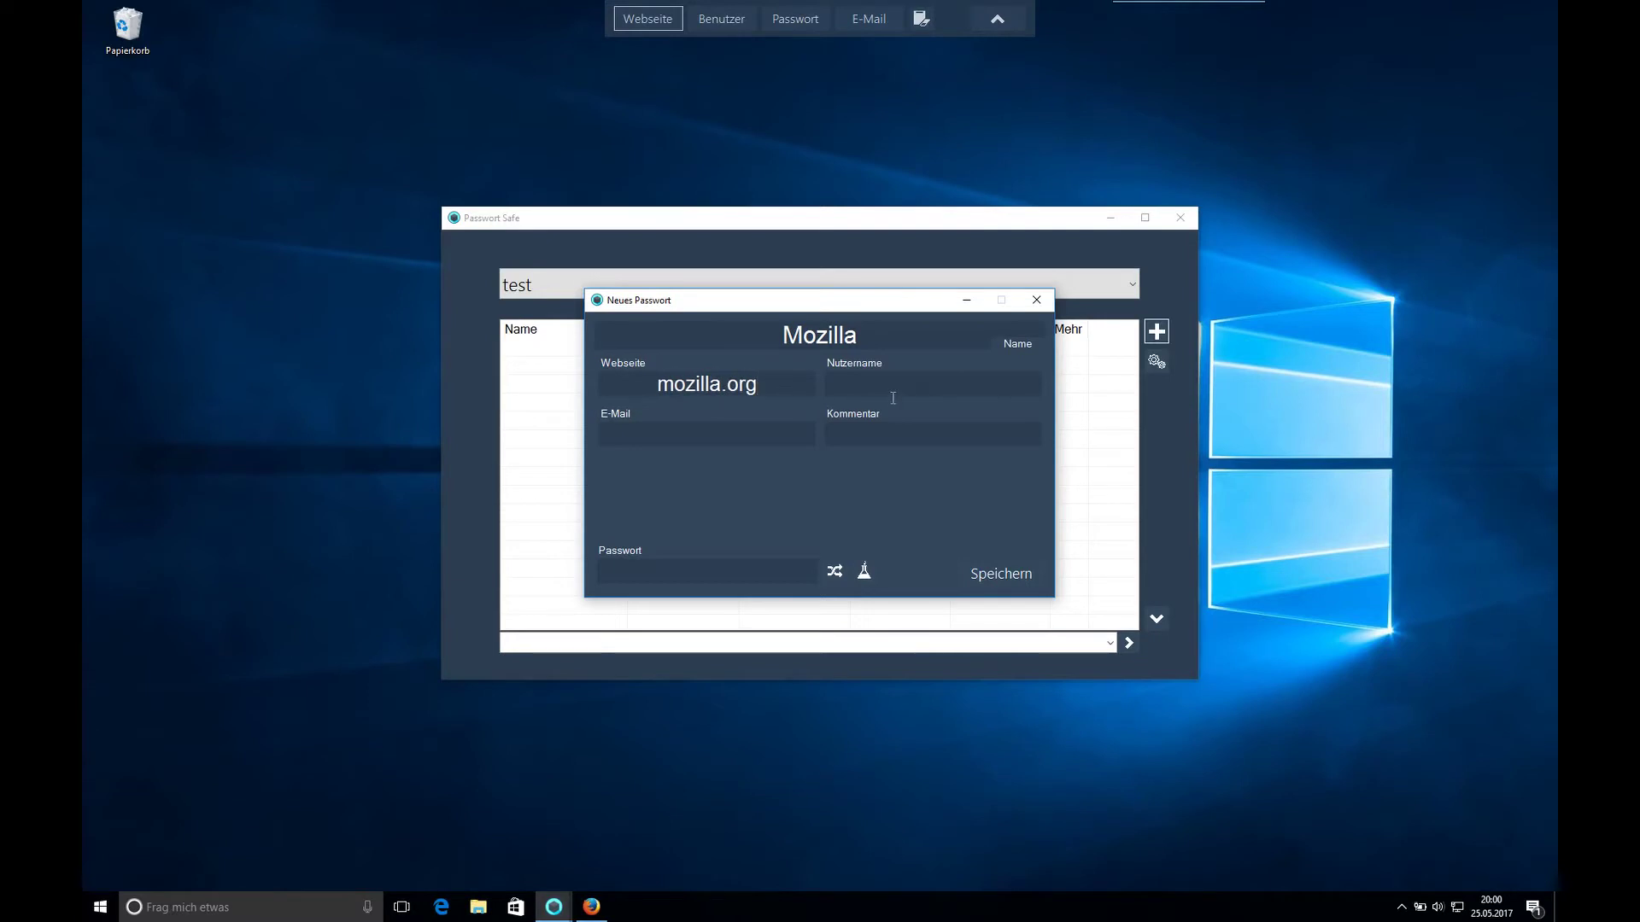
text(test)
- Enter the entry's e-mail address and request a randomly generated password
click(717, 443)
text(test@email.de)
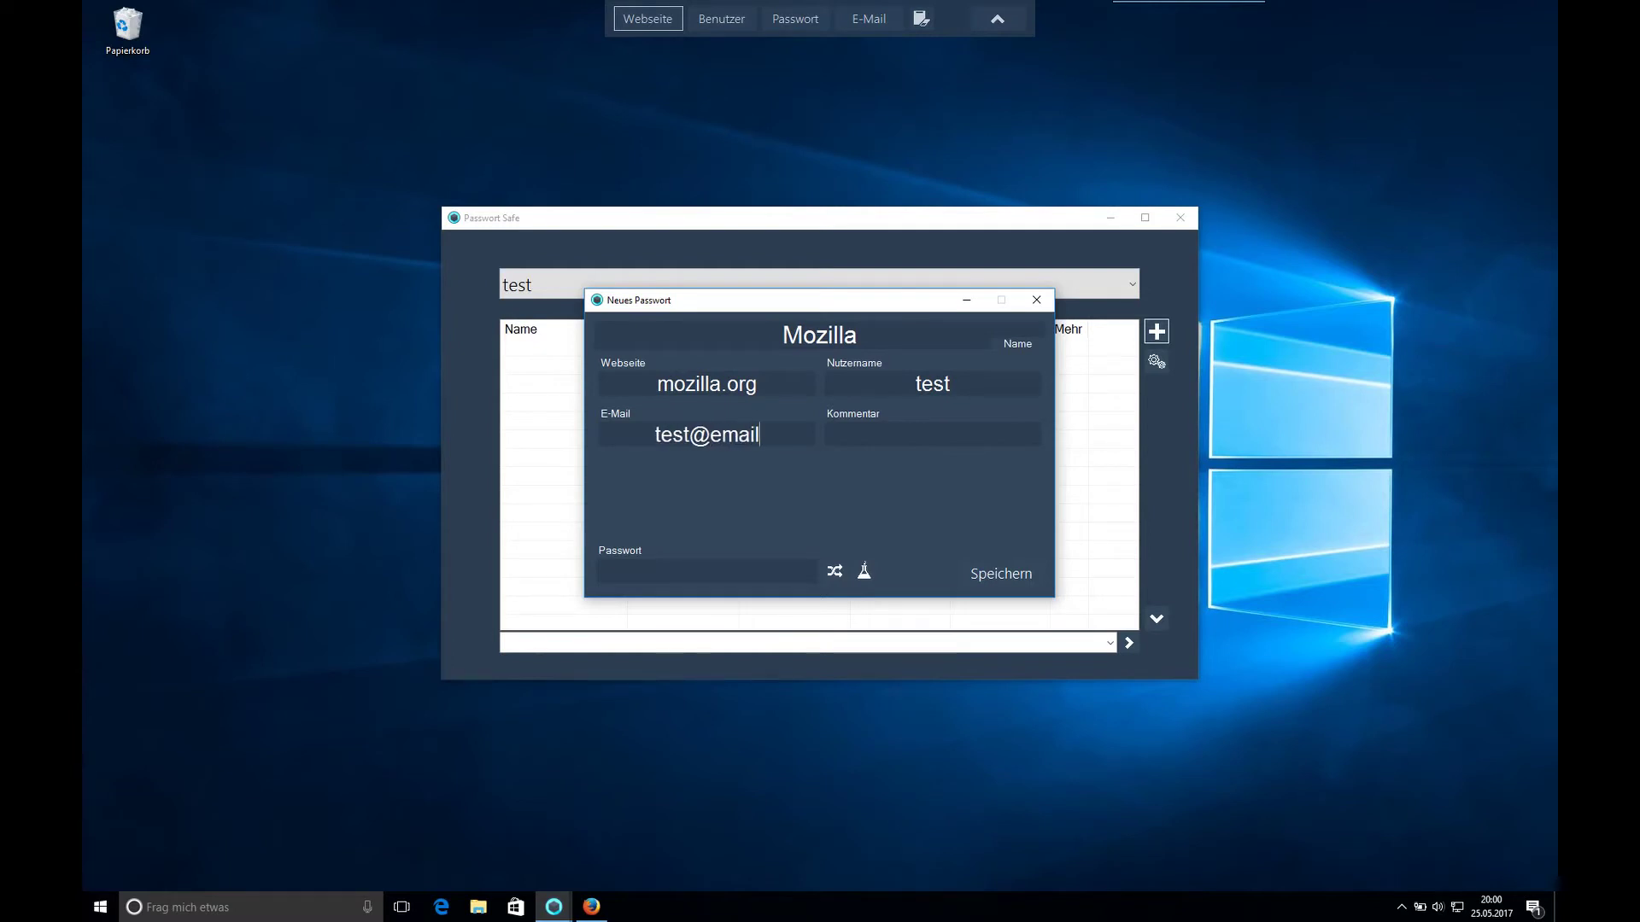
click(911, 447)
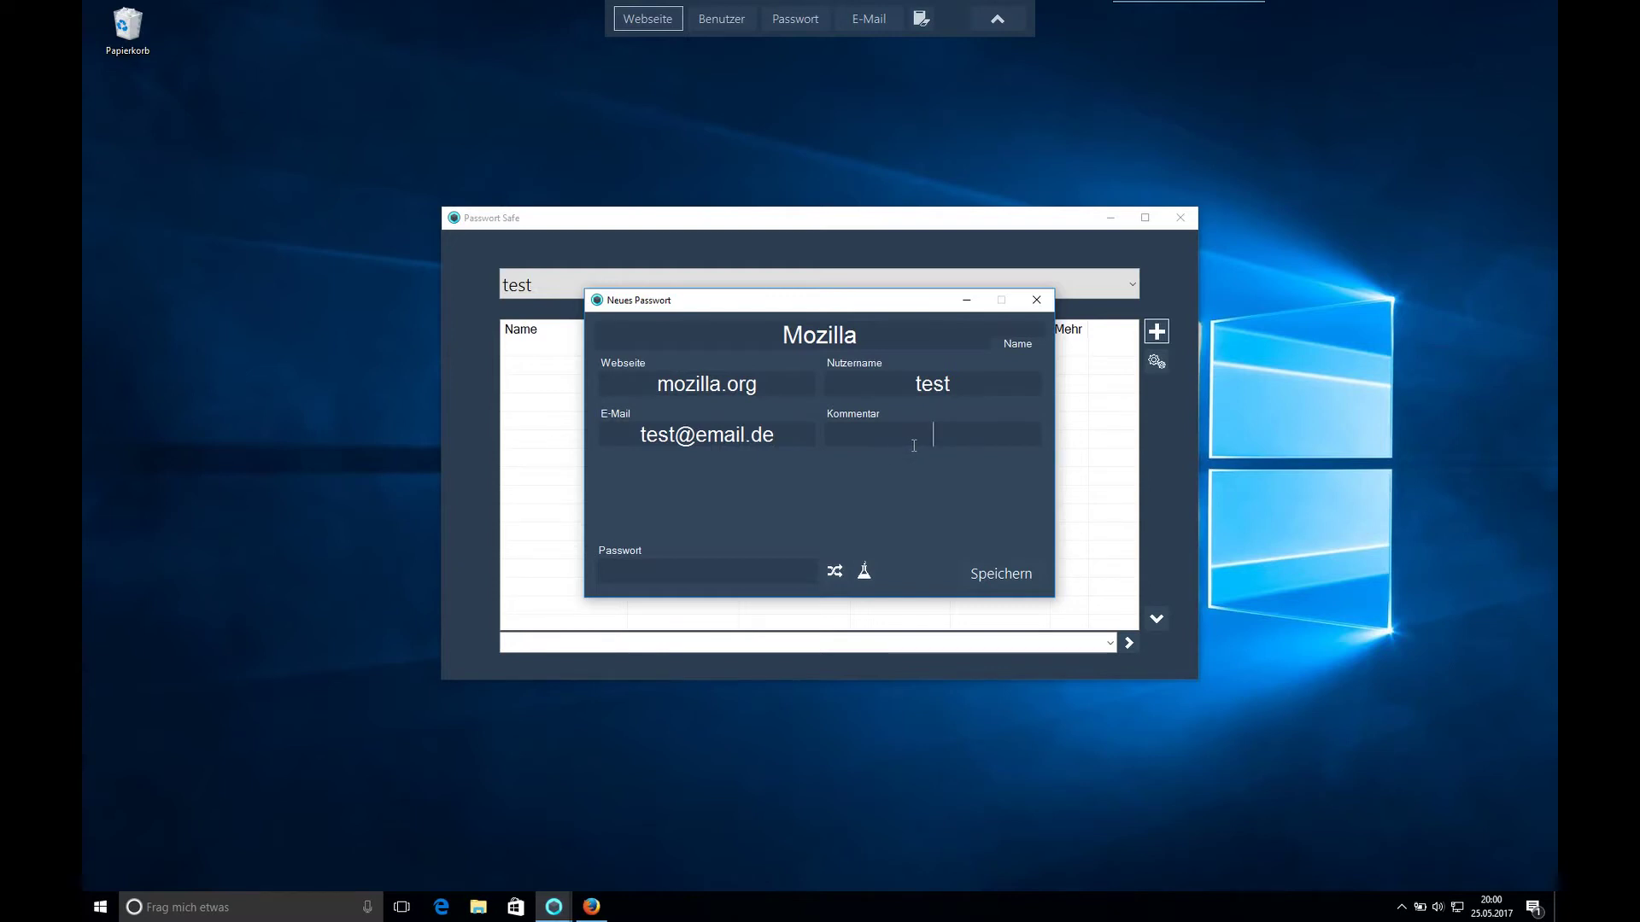
click(831, 578)
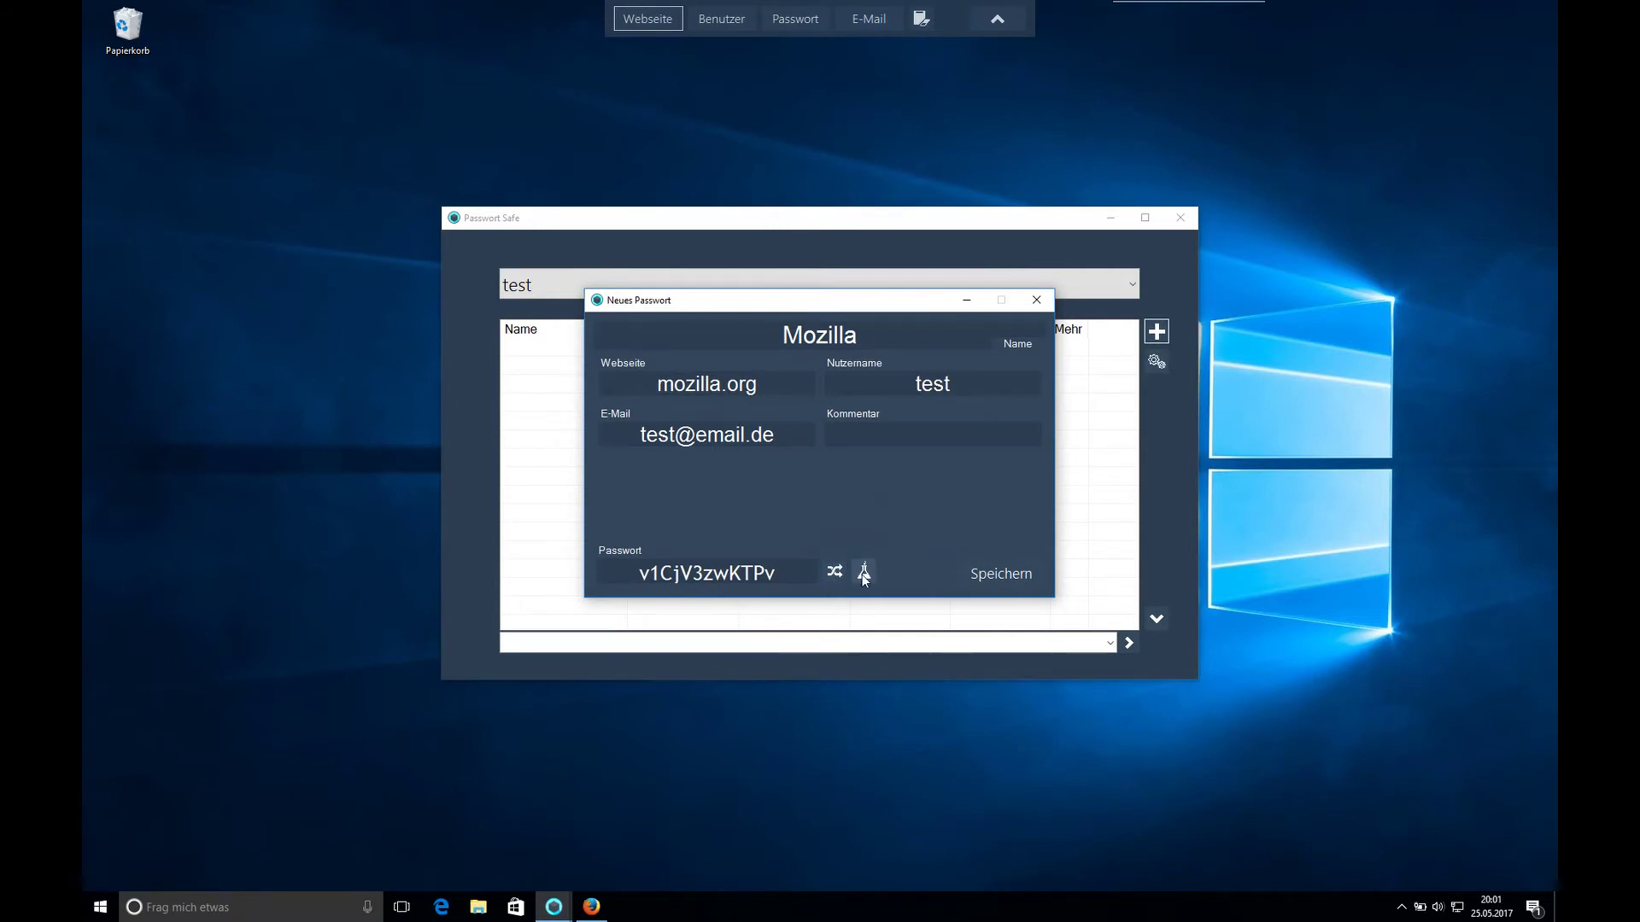
- Generate a new password in Passwort Lab, reviewing its Länge and Zeichen options, then close it
click(864, 574)
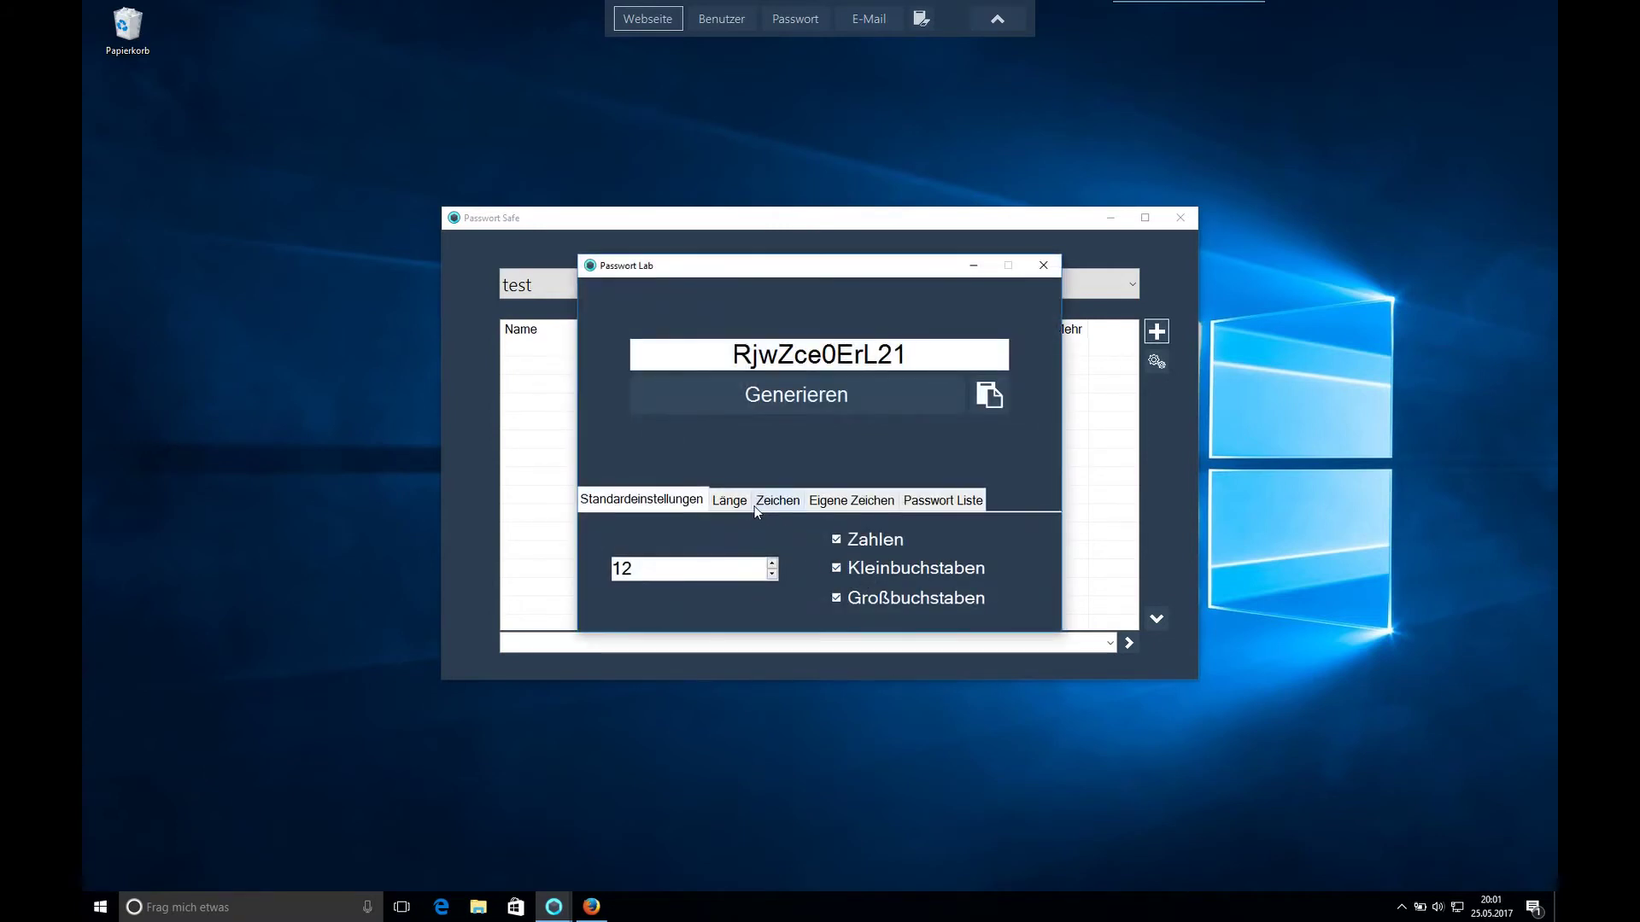
click(811, 398)
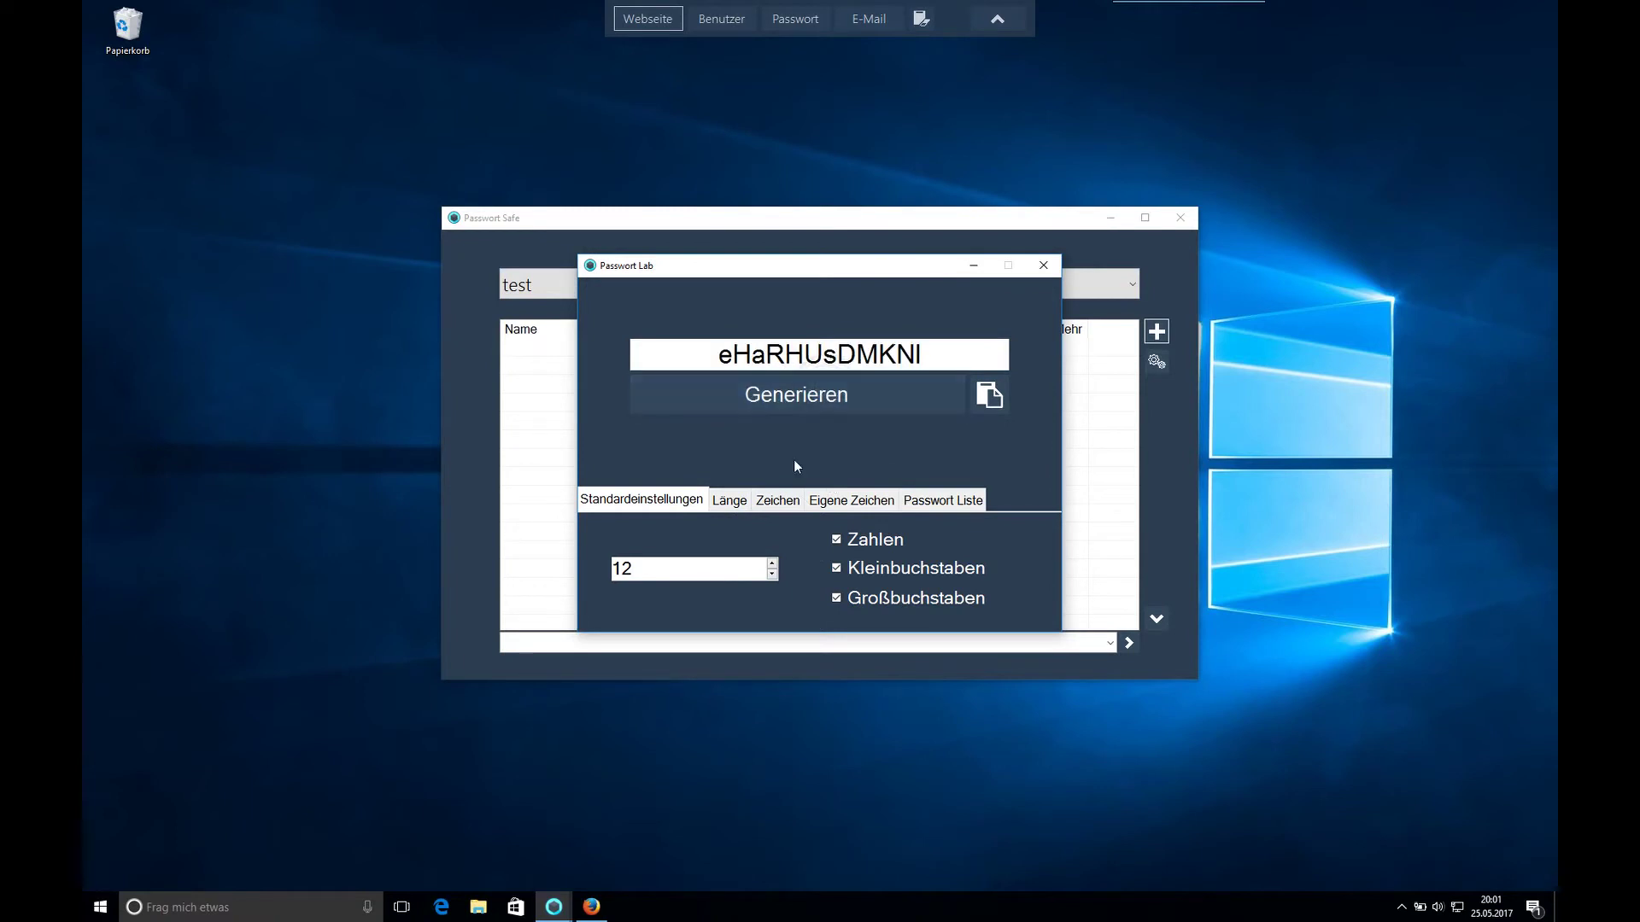
click(739, 506)
click(780, 504)
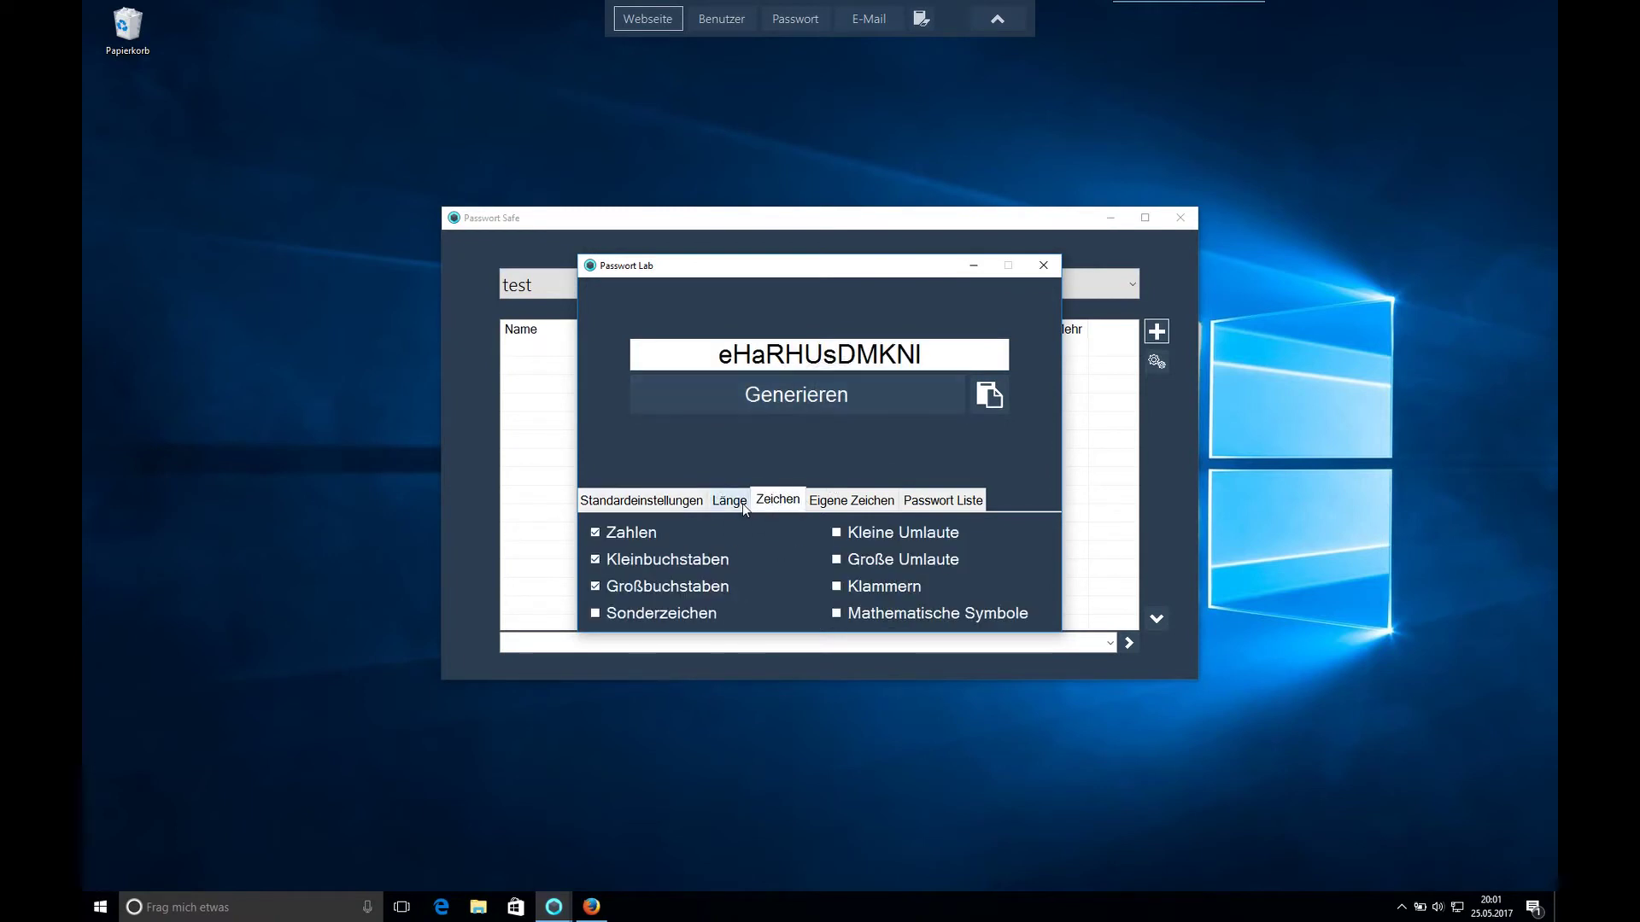
click(741, 503)
click(674, 500)
click(793, 504)
click(1042, 268)
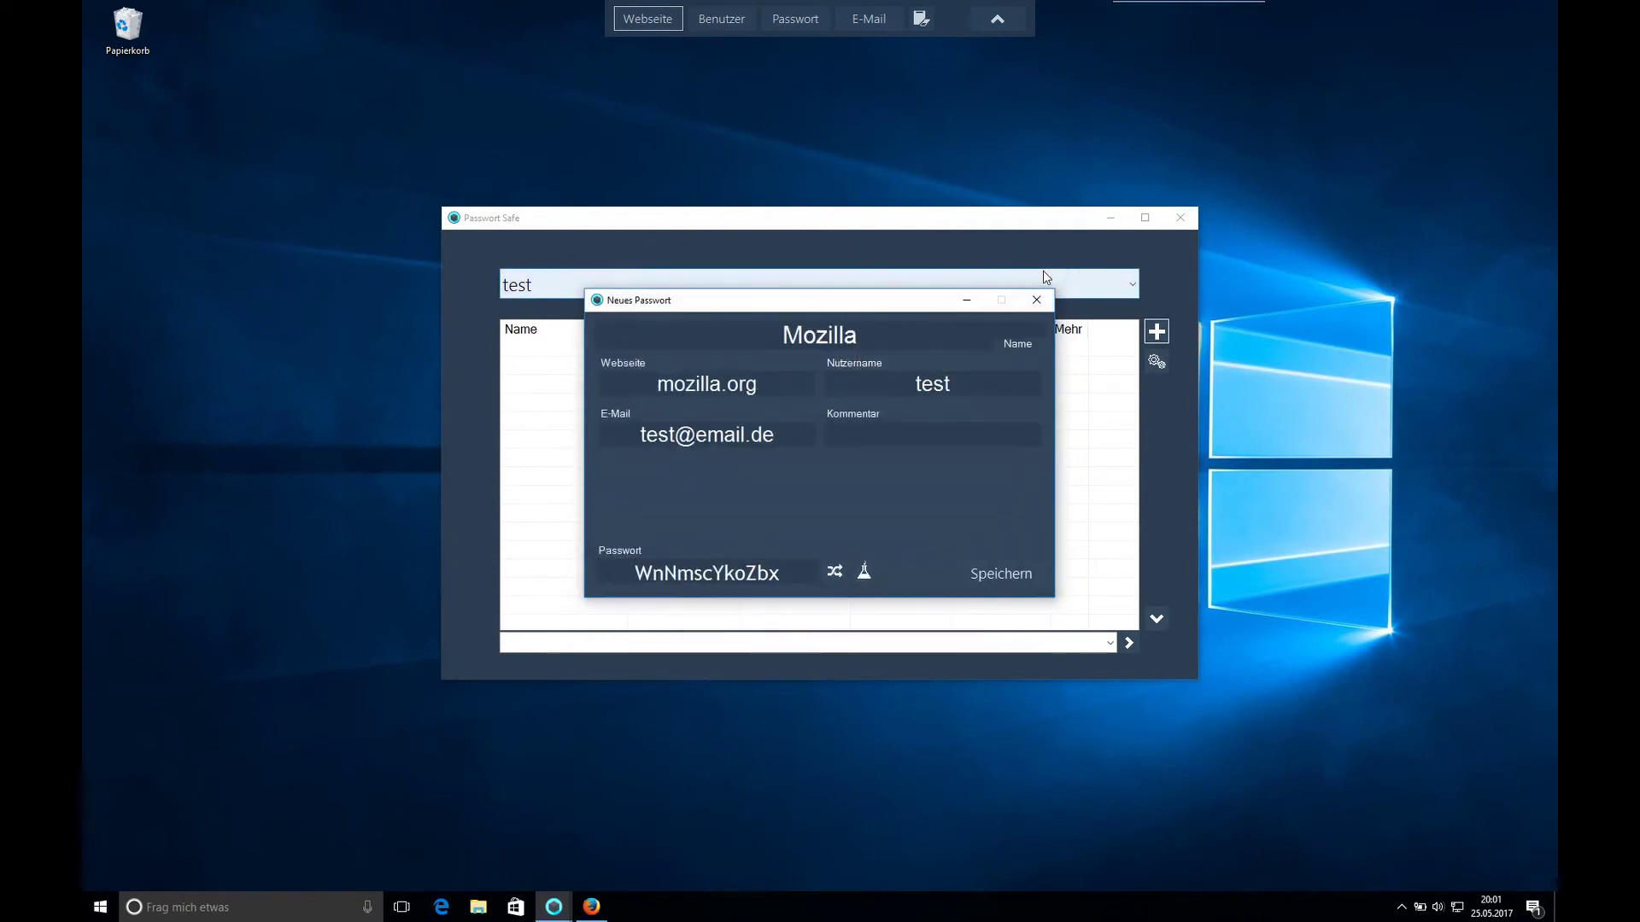
- Save the Mozilla entry, then narrow Nutzername and widen Passwort so the full password shows
click(1005, 574)
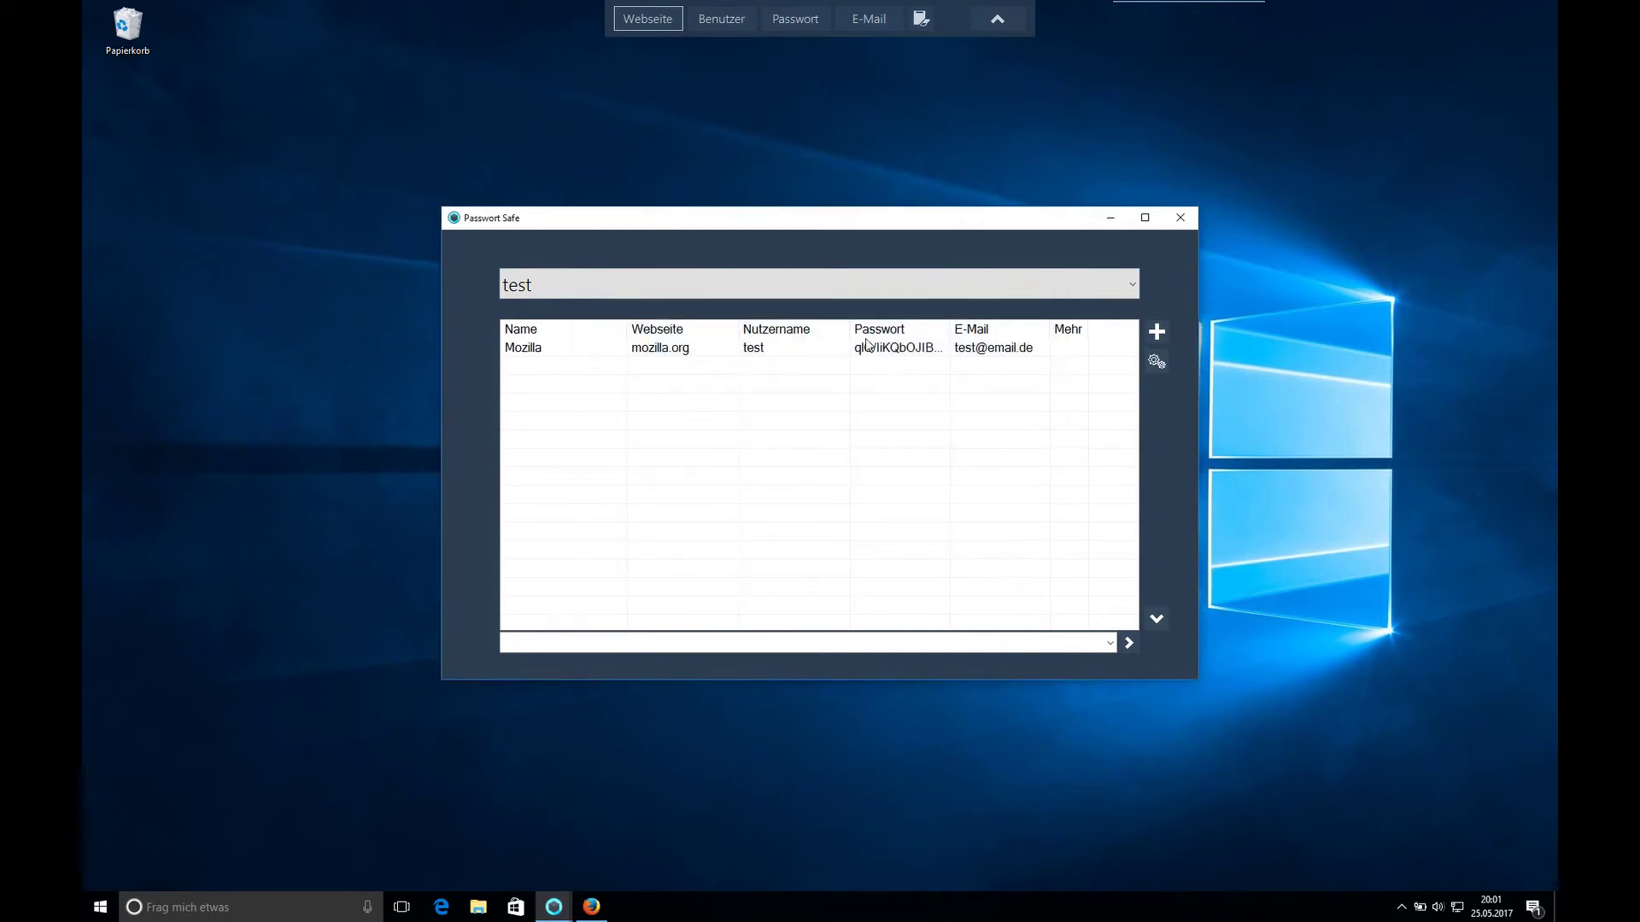
drag(850, 337, 807, 338)
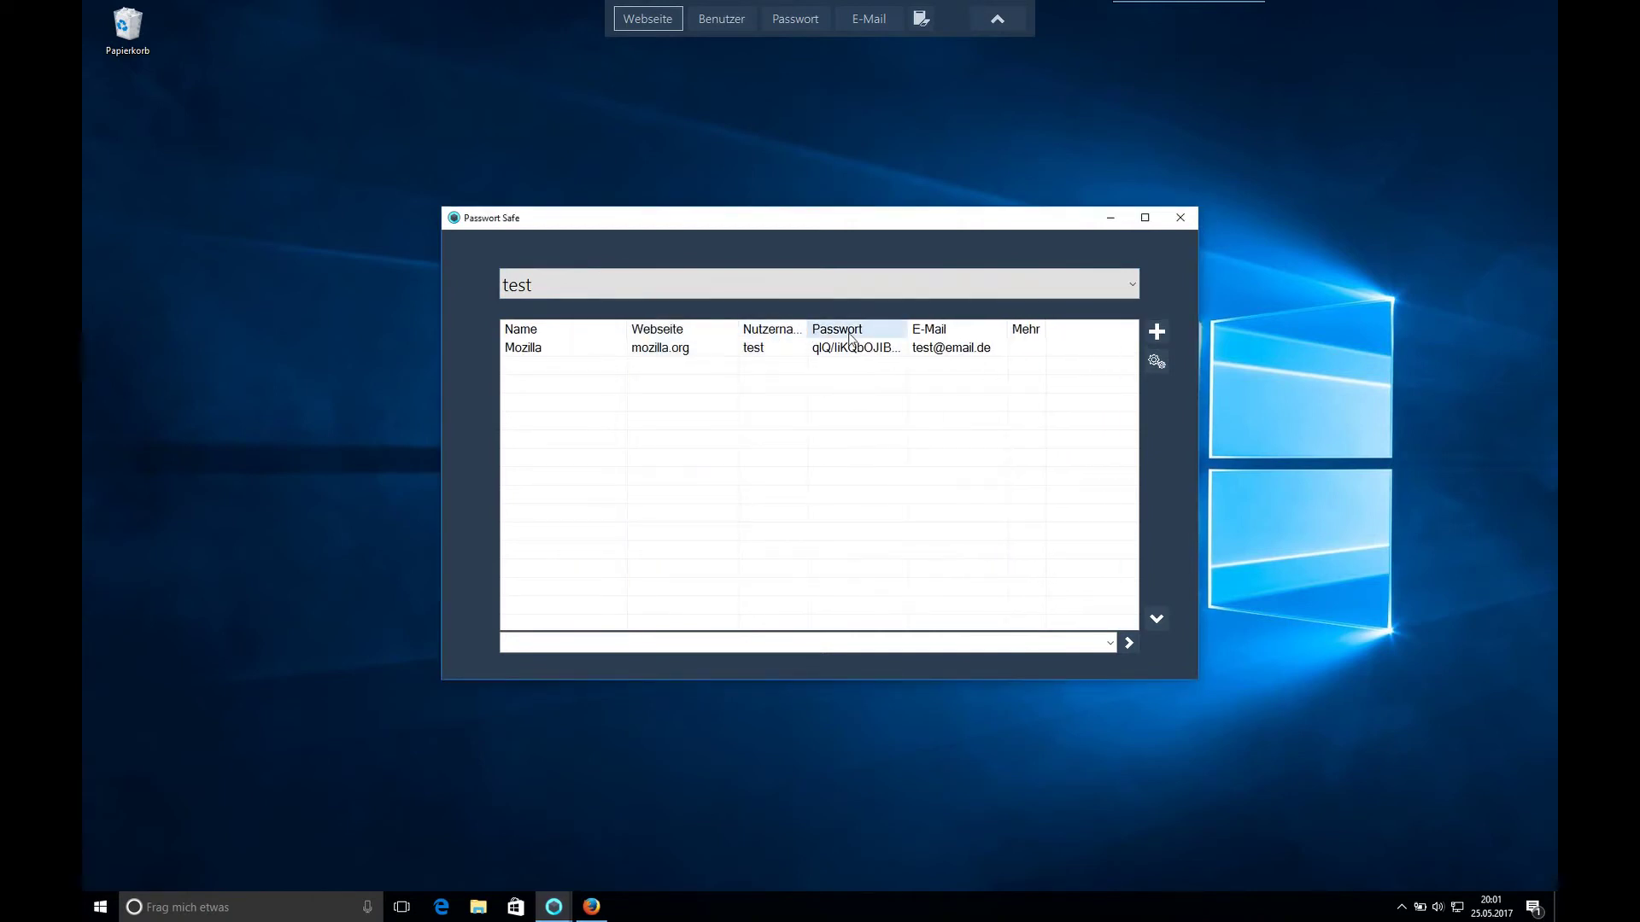
drag(907, 337, 993, 341)
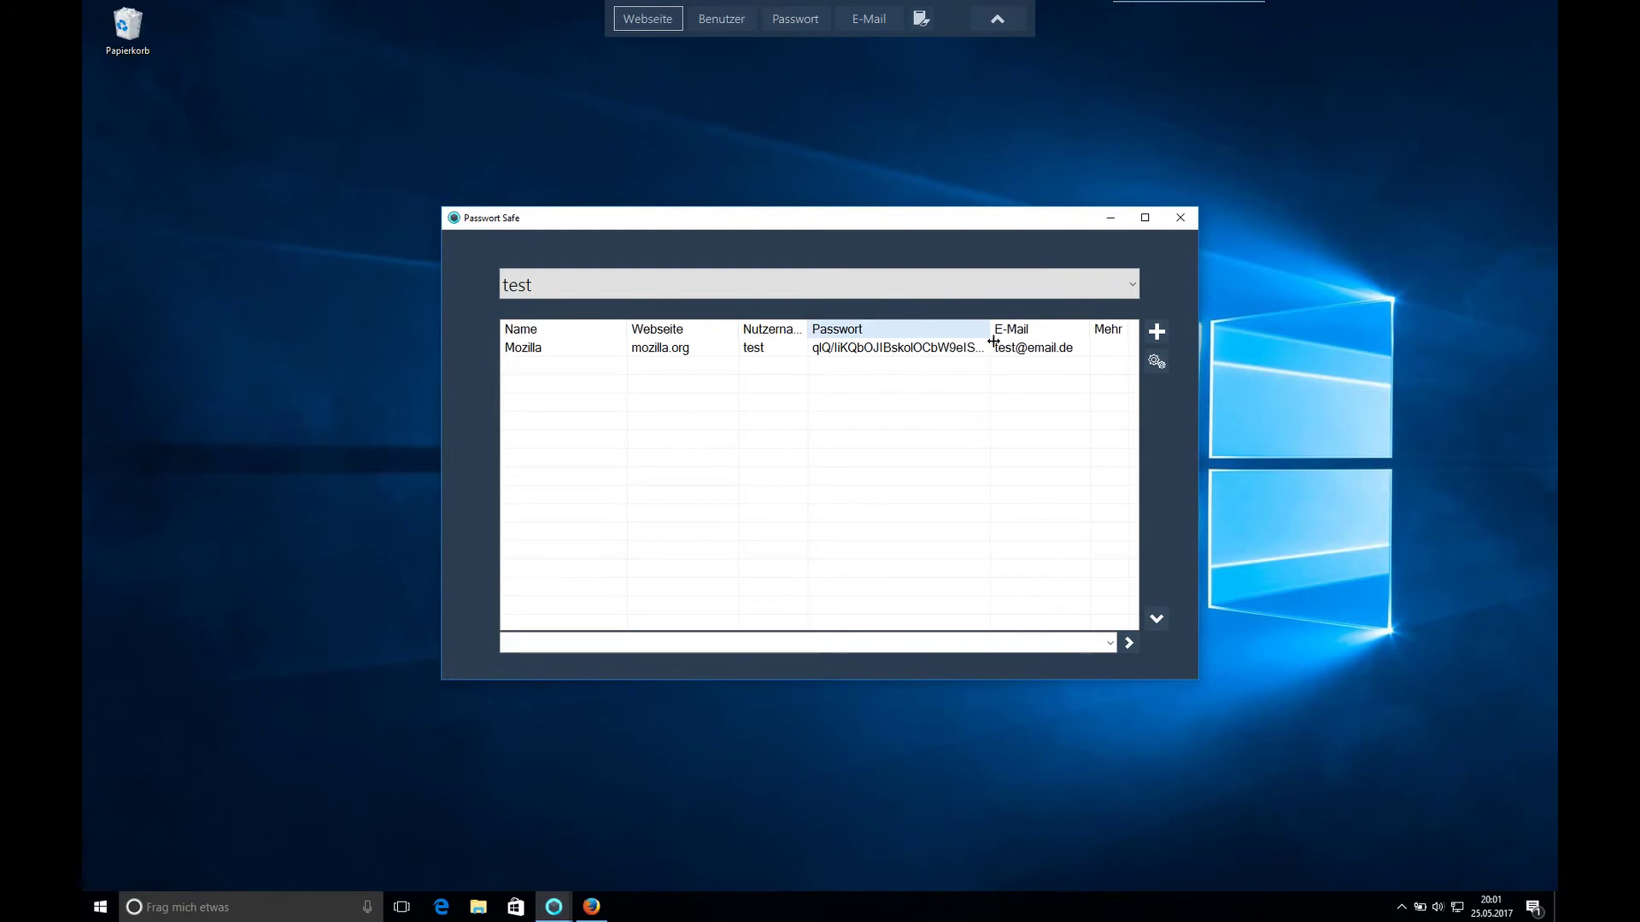
- Open the Mozilla entry's details and briefly reveal, then hide, the stored password
click(882, 354)
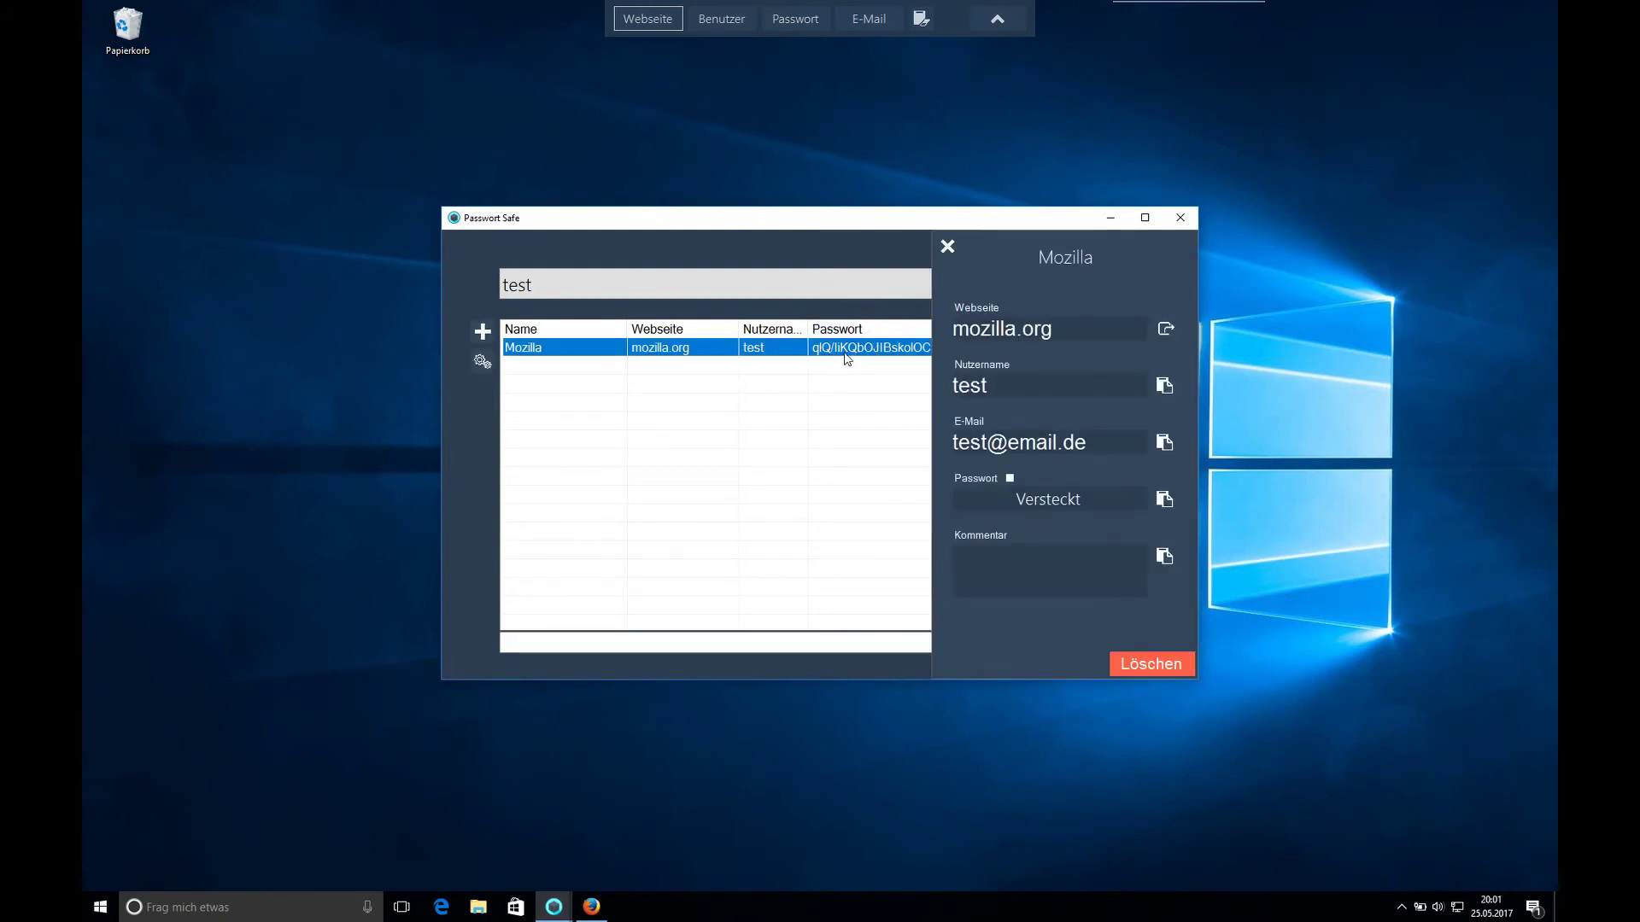
click(1008, 479)
drag(979, 502, 1134, 510)
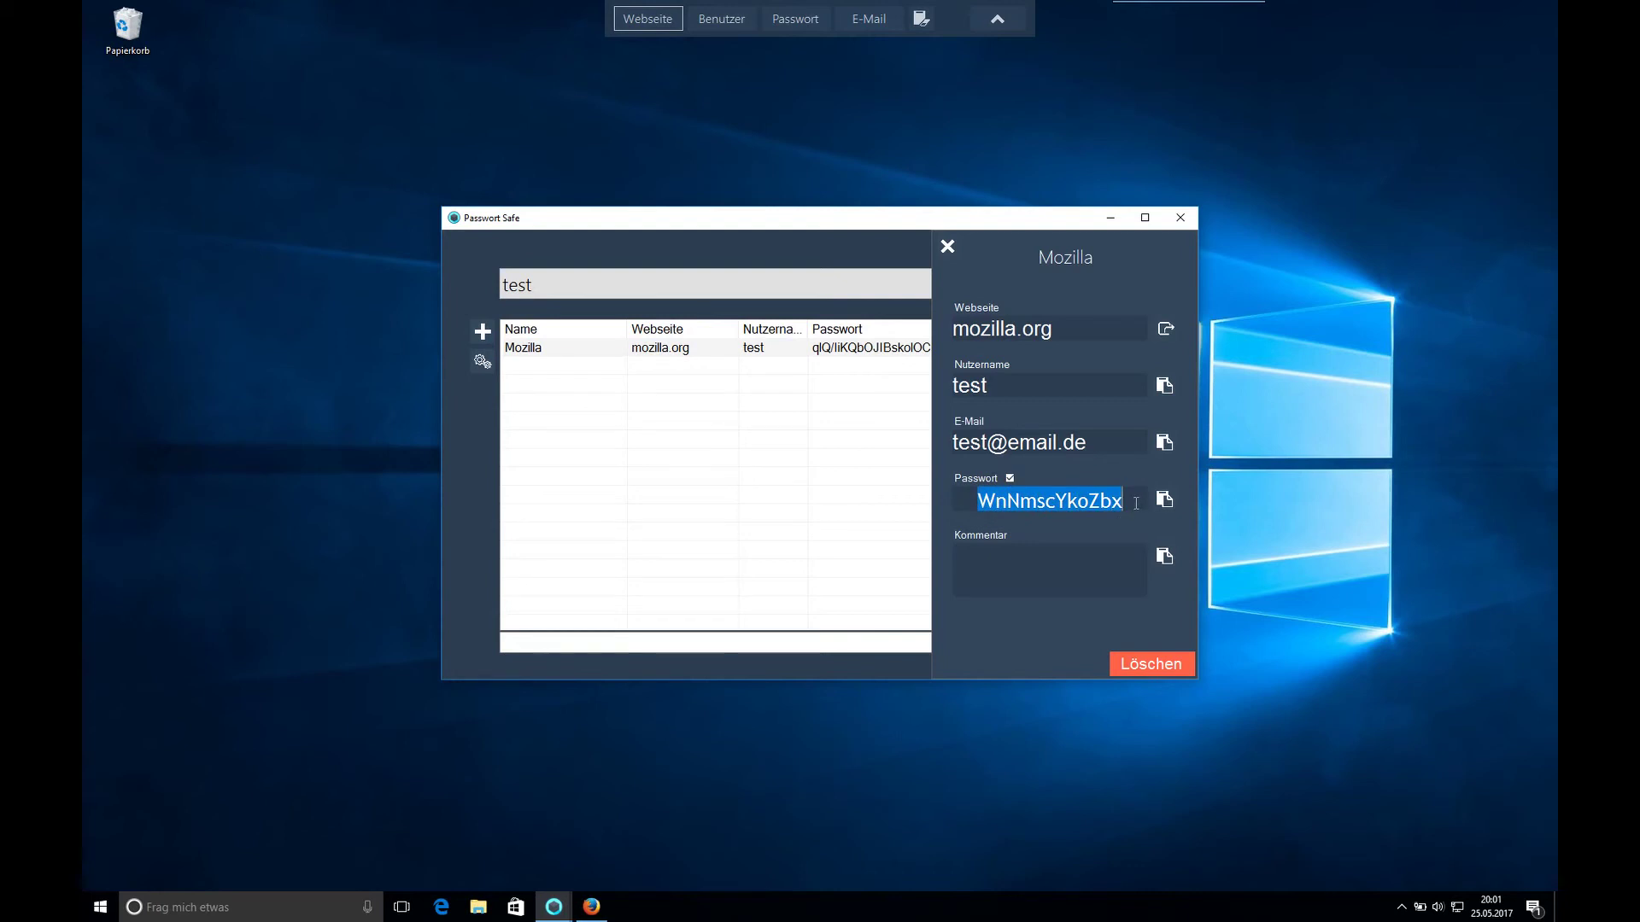
click(1136, 503)
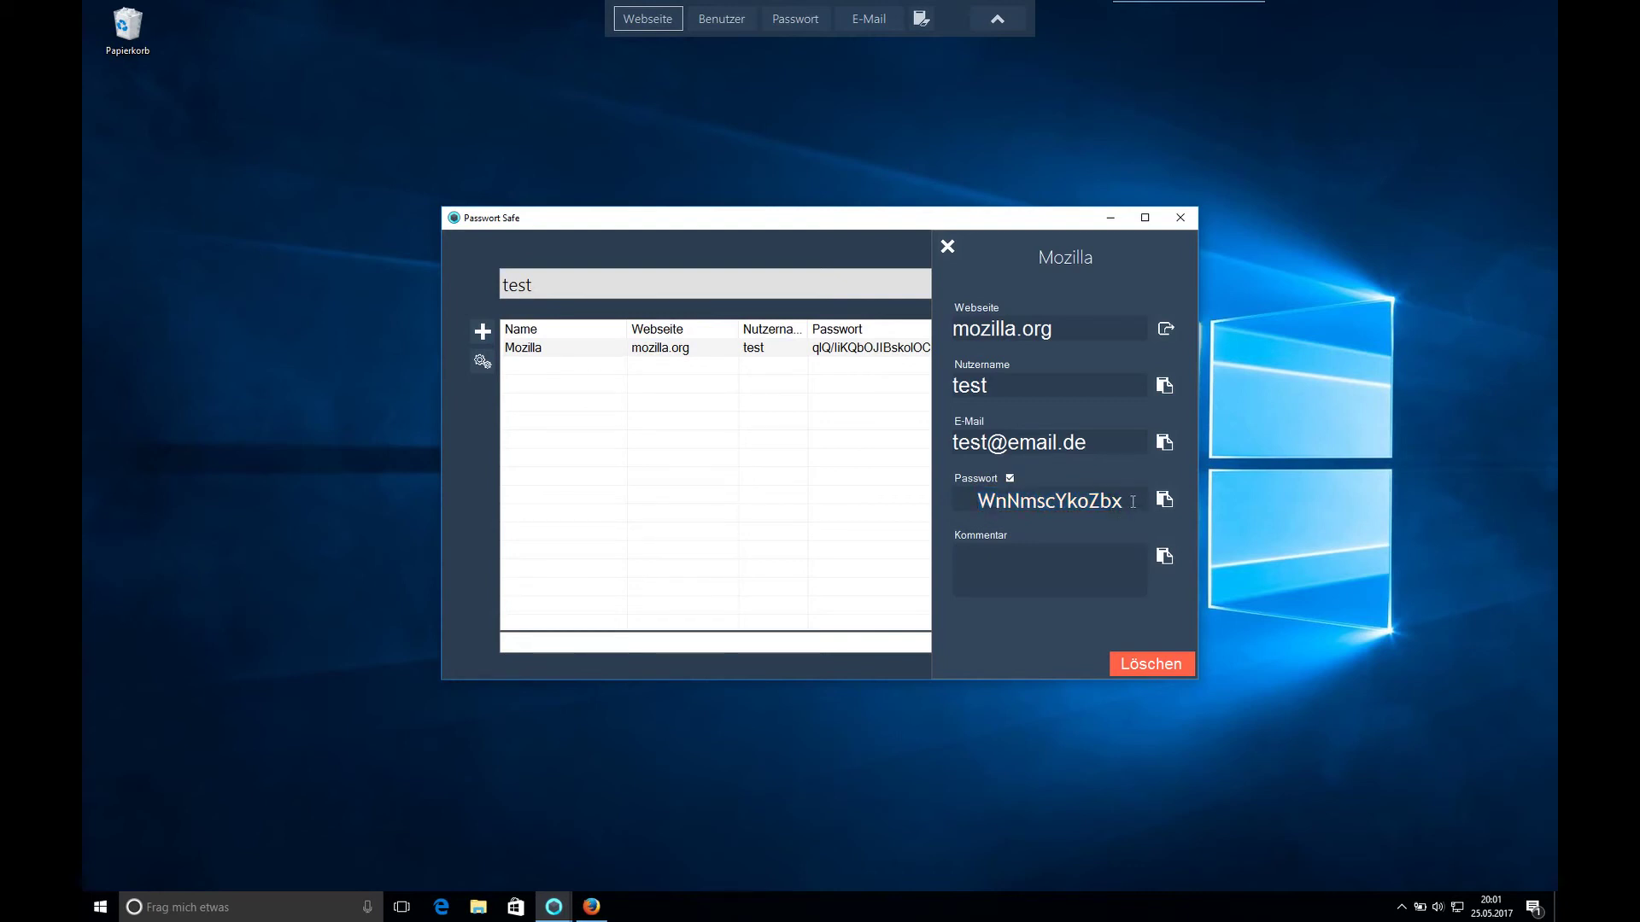
click(1009, 480)
- Copy the entry's e-mail address and switch to the Firefox sign-in page
click(1163, 445)
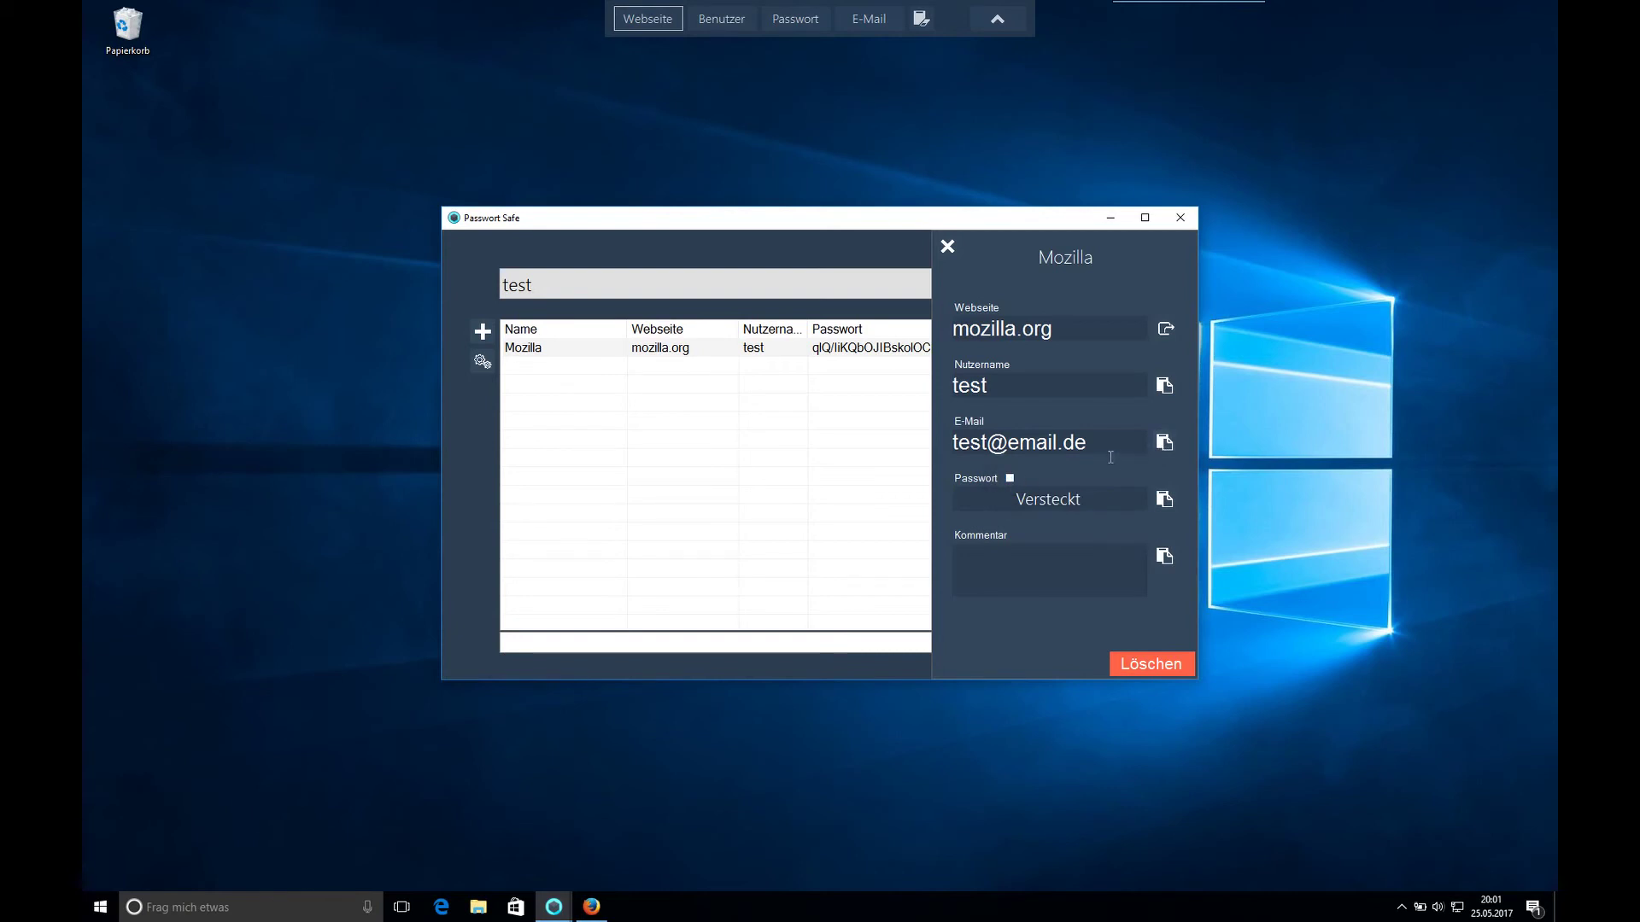
drag(1108, 449, 952, 448)
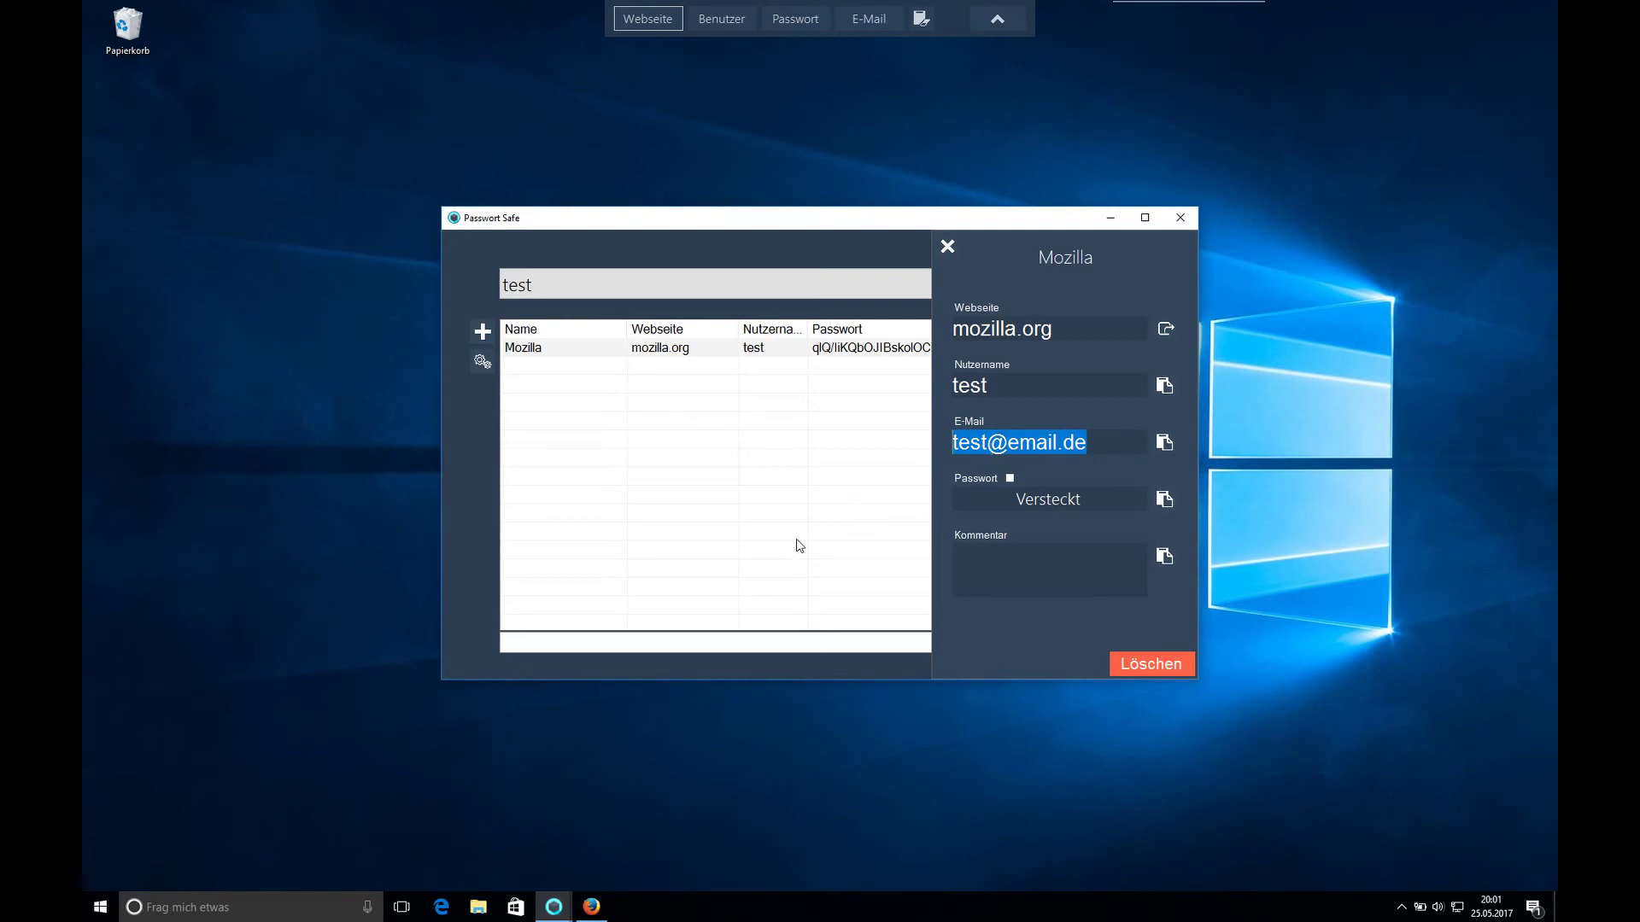
click(606, 908)
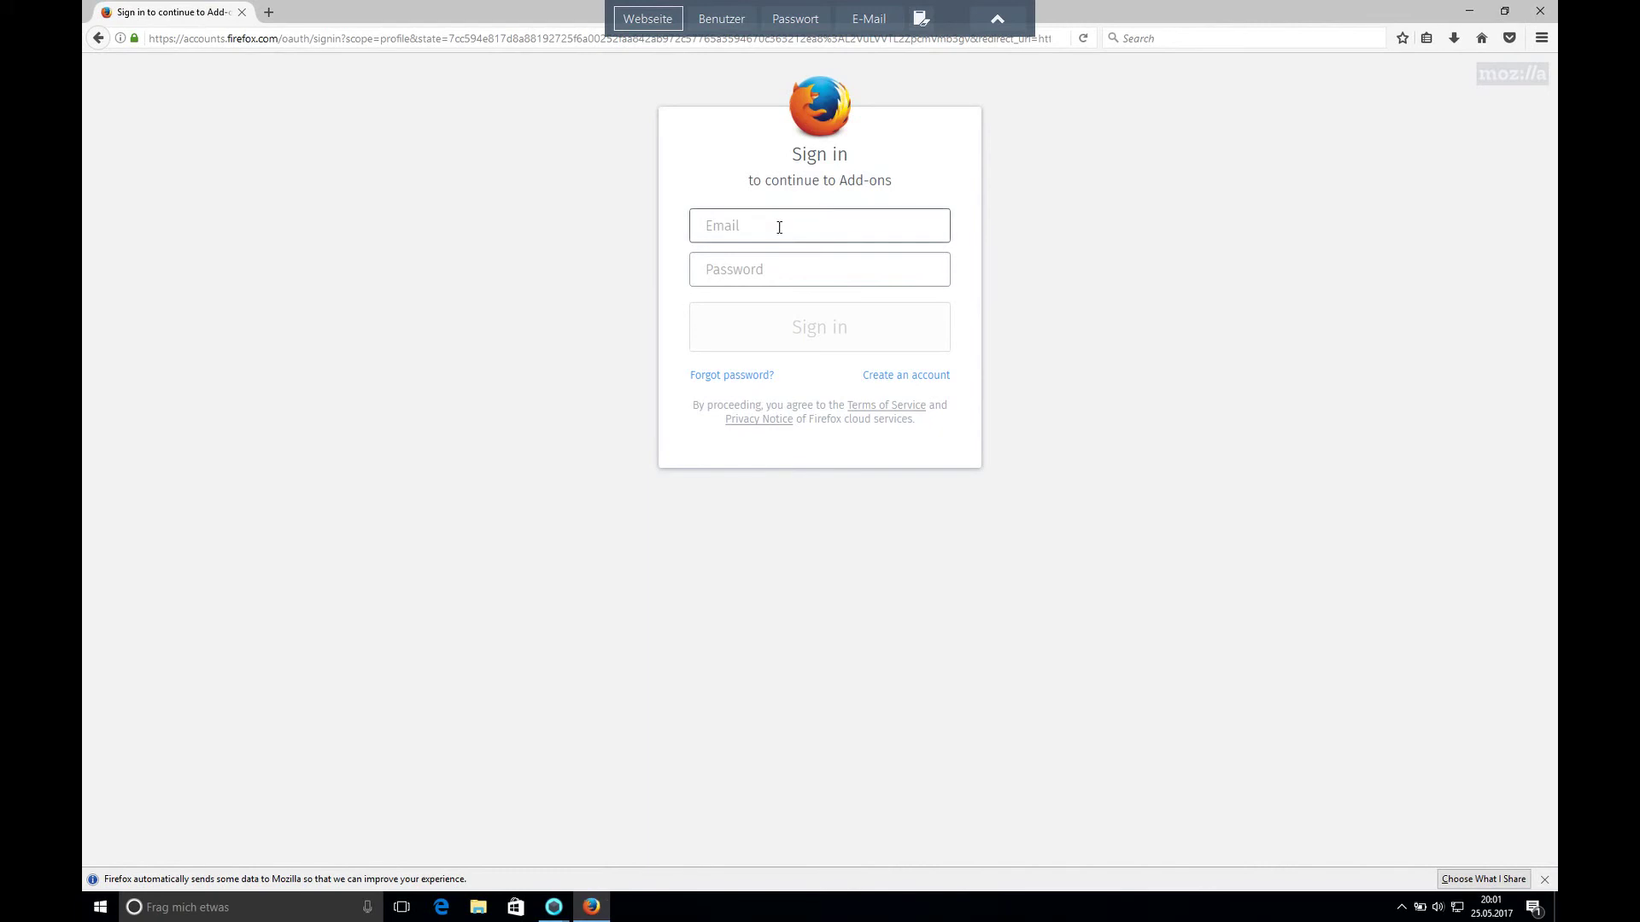
- Paste the stored e-mail address into the sign-in form's Email field
click(776, 226)
right_click(774, 224)
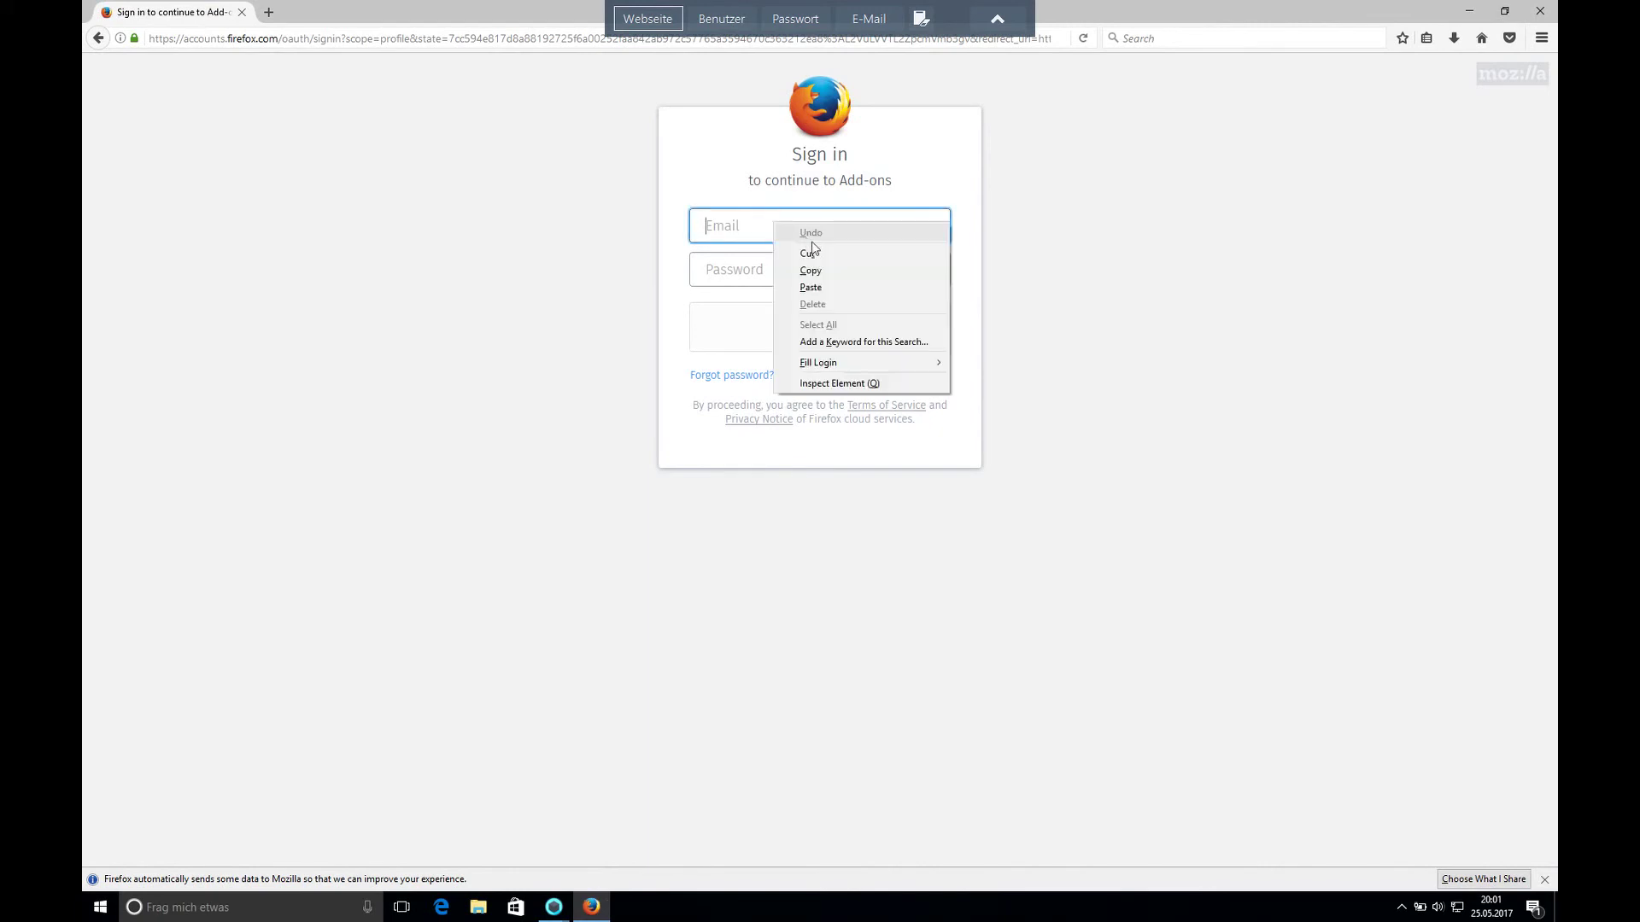
click(822, 288)
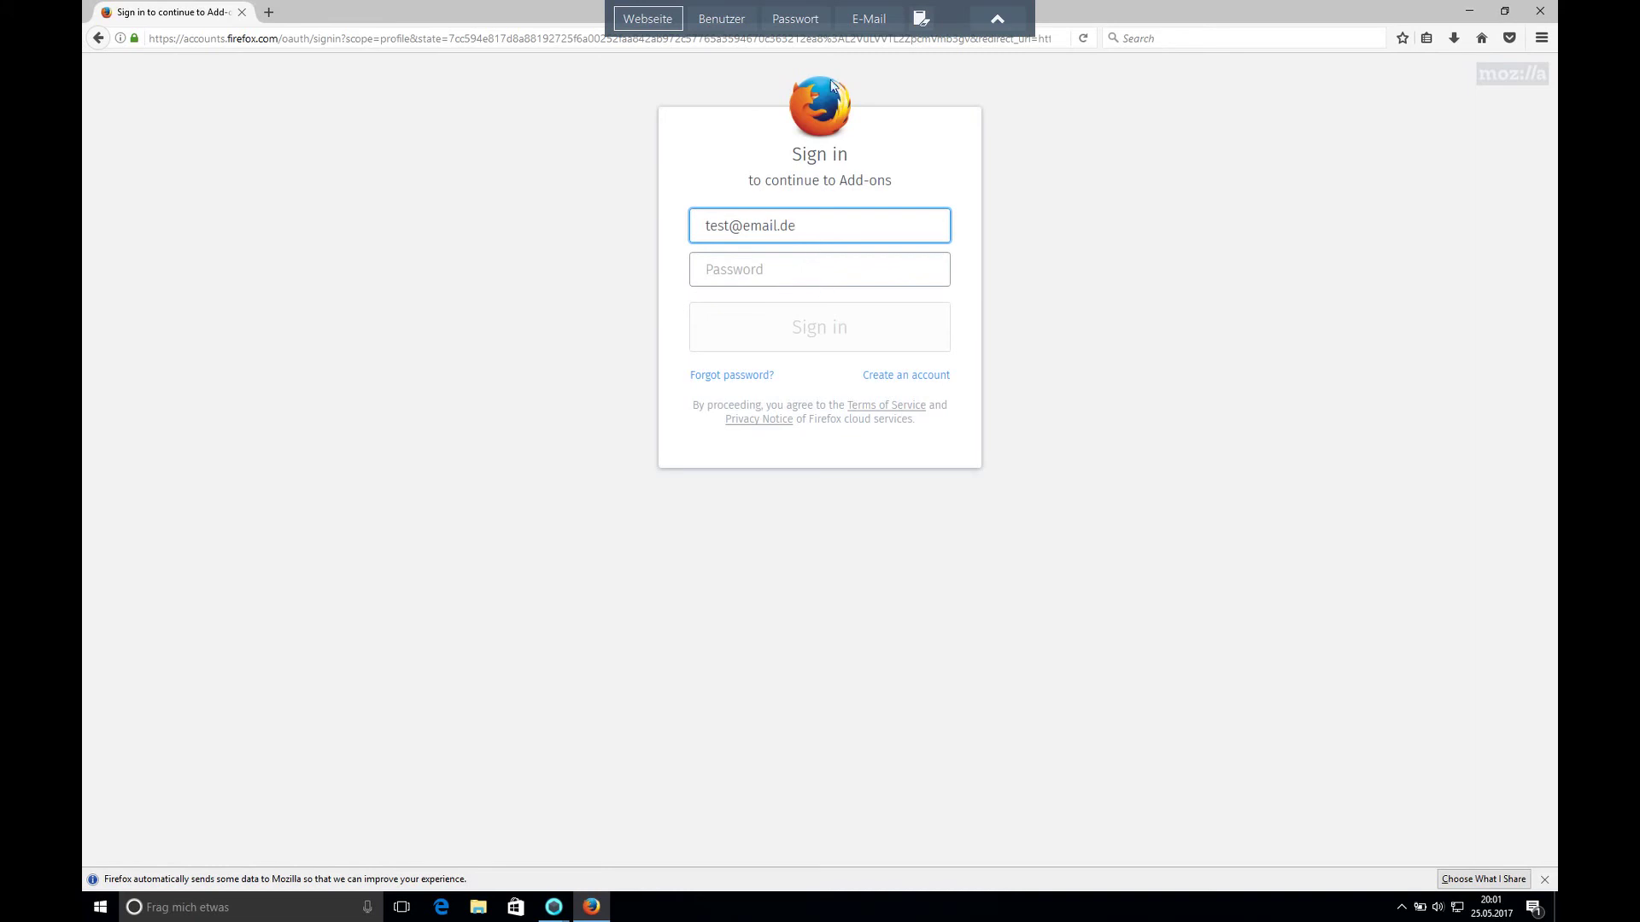
- Copy the Mozilla password from the quick-copy bar, paste it into Password, and collapse the bar
click(784, 26)
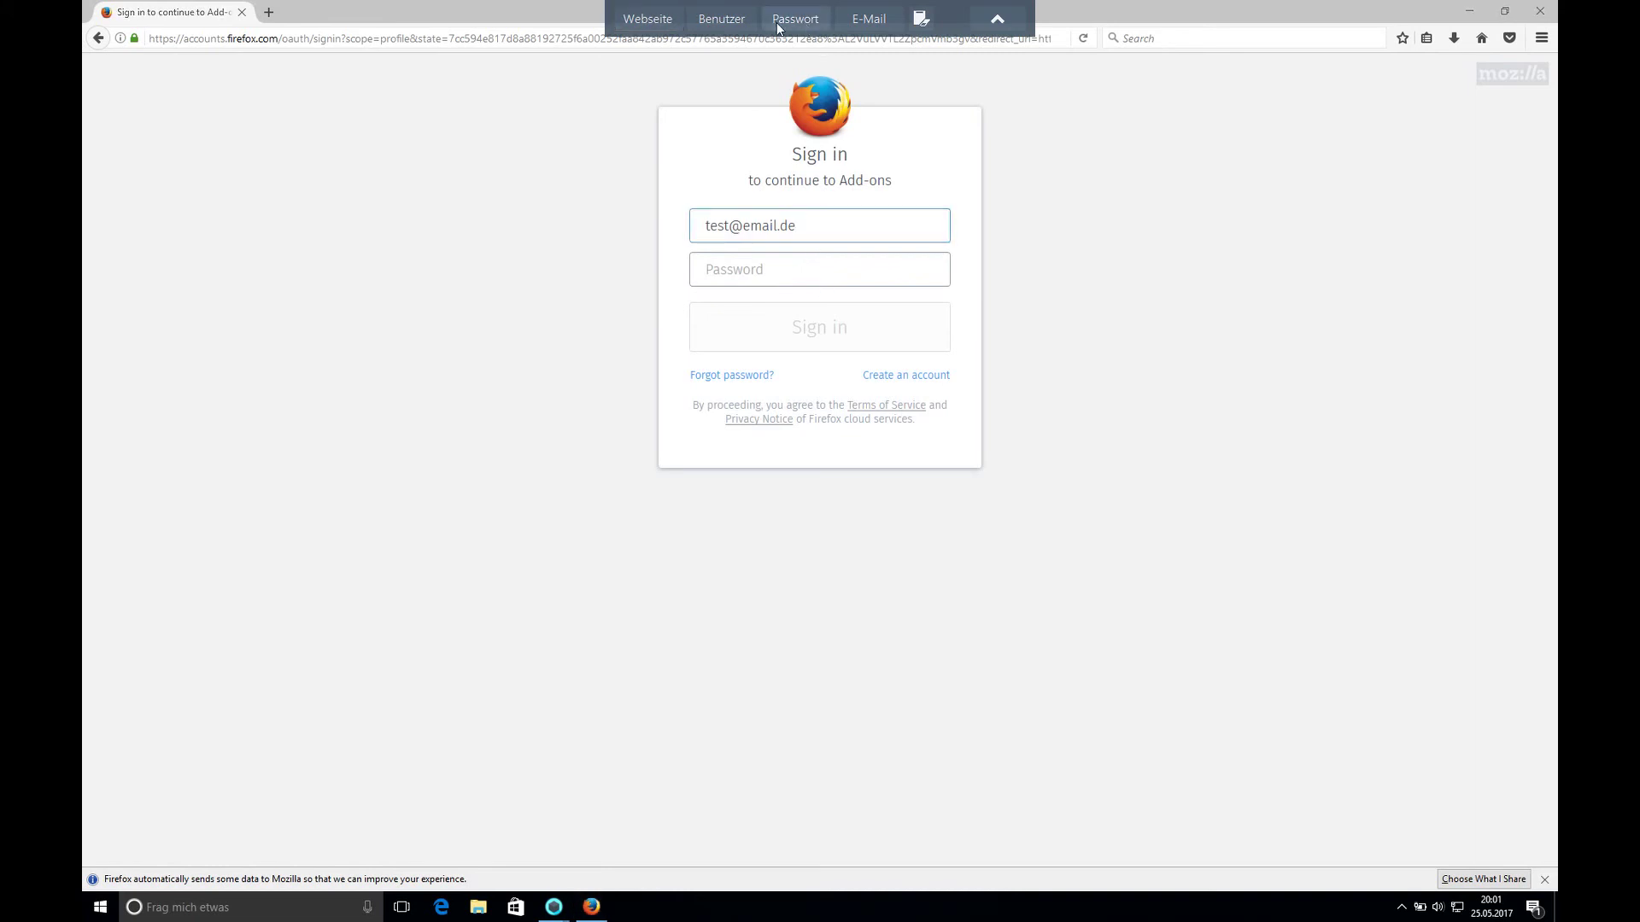
right_click(781, 271)
click(808, 331)
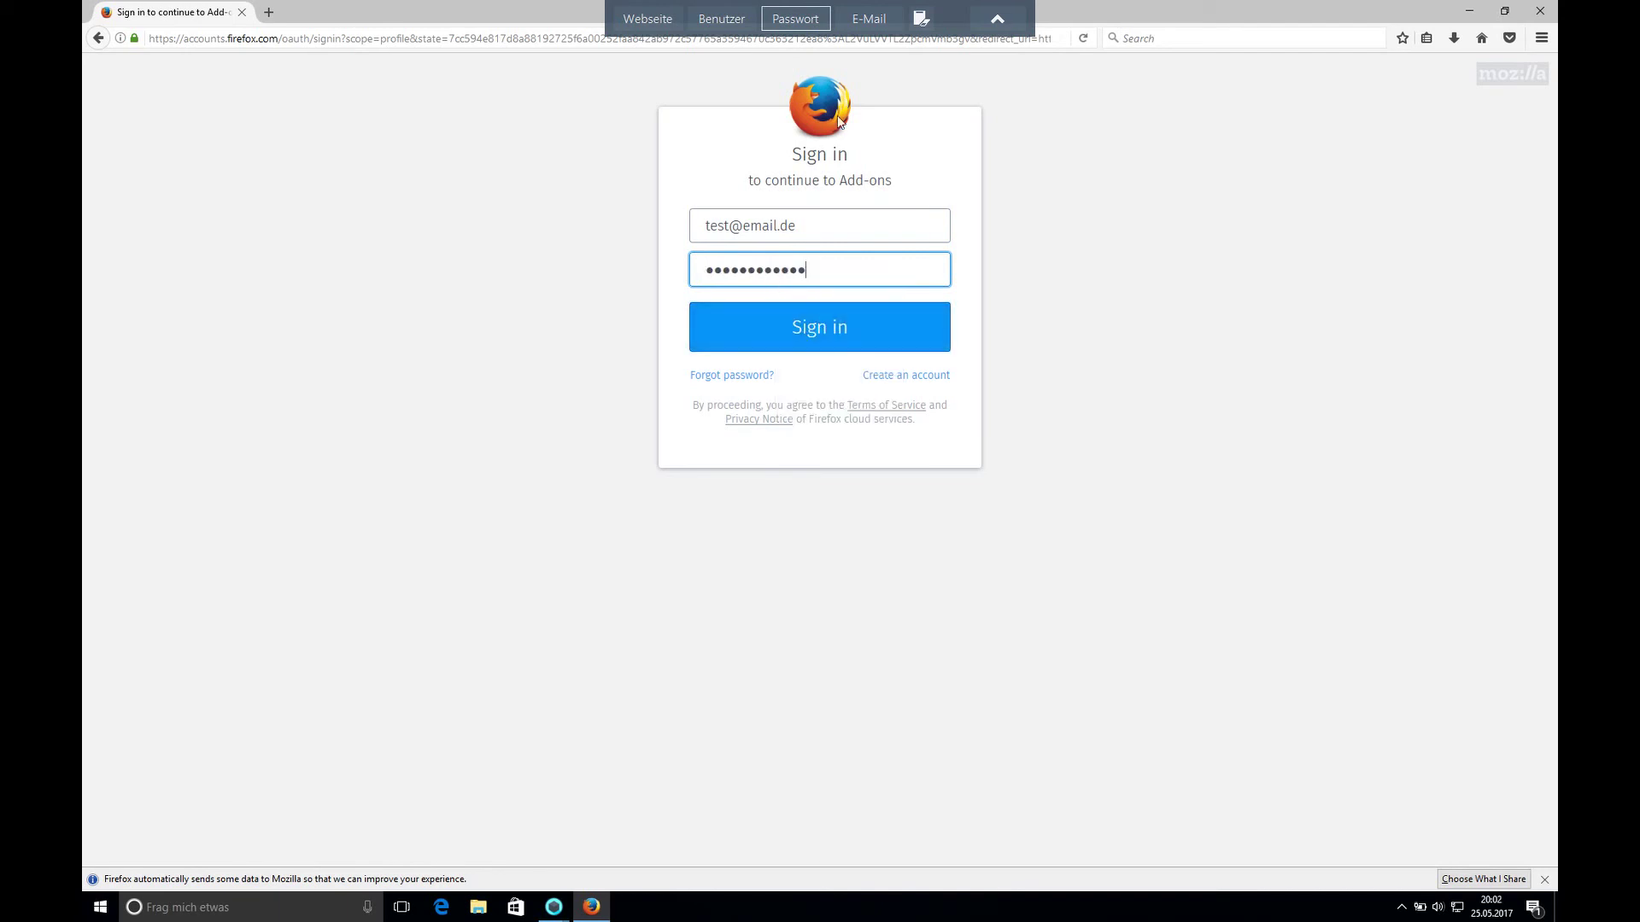
click(852, 27)
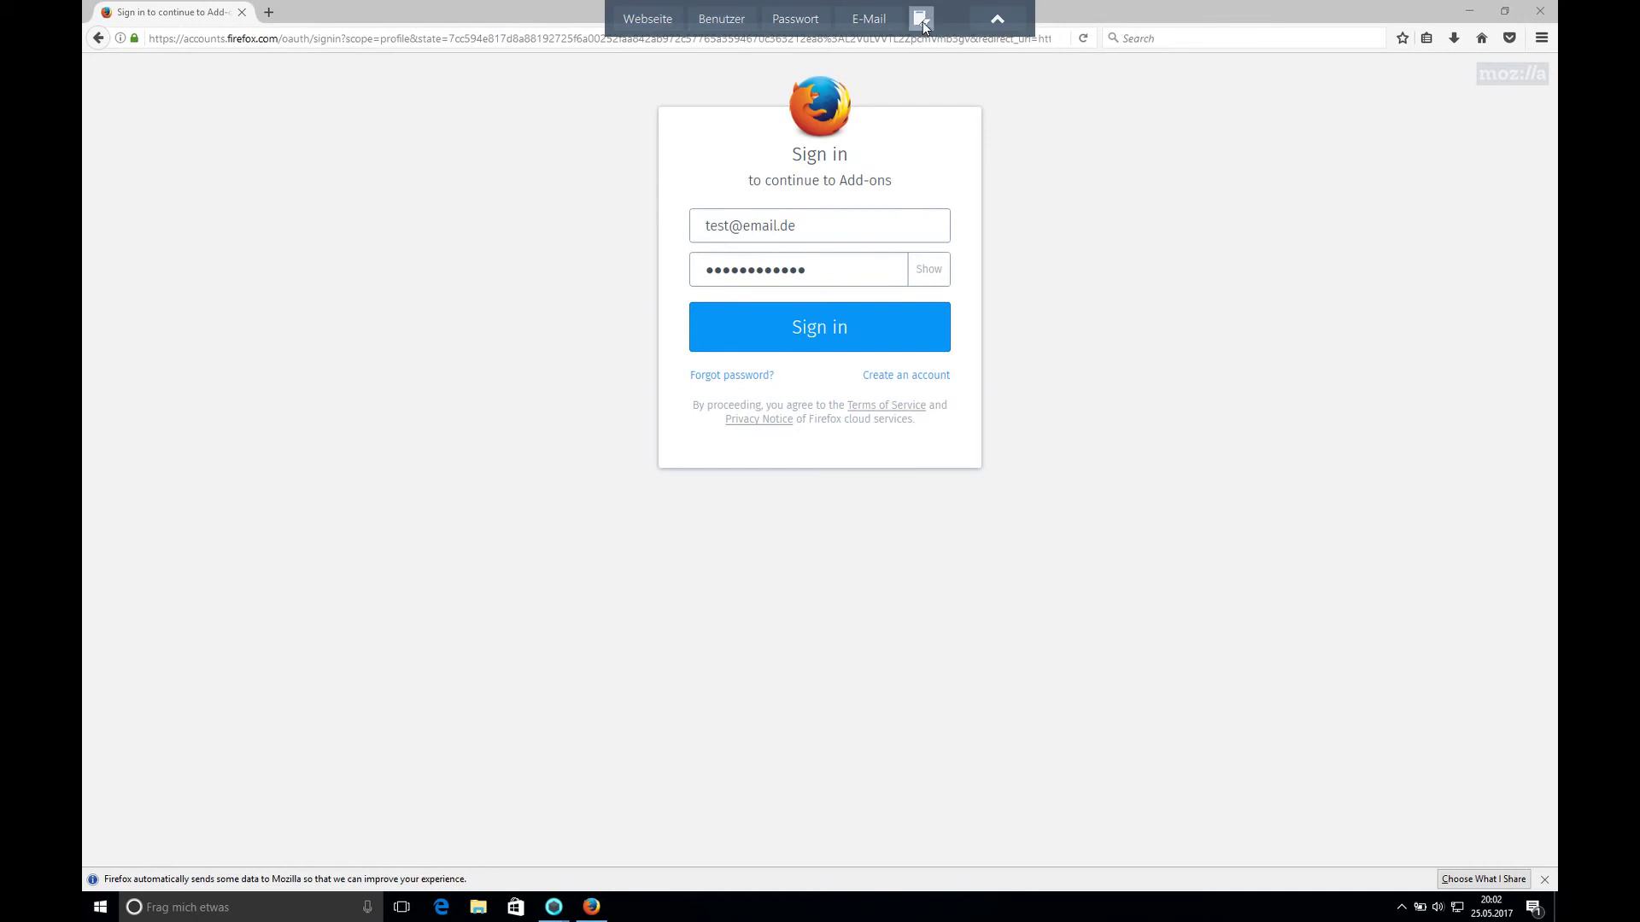
click(996, 18)
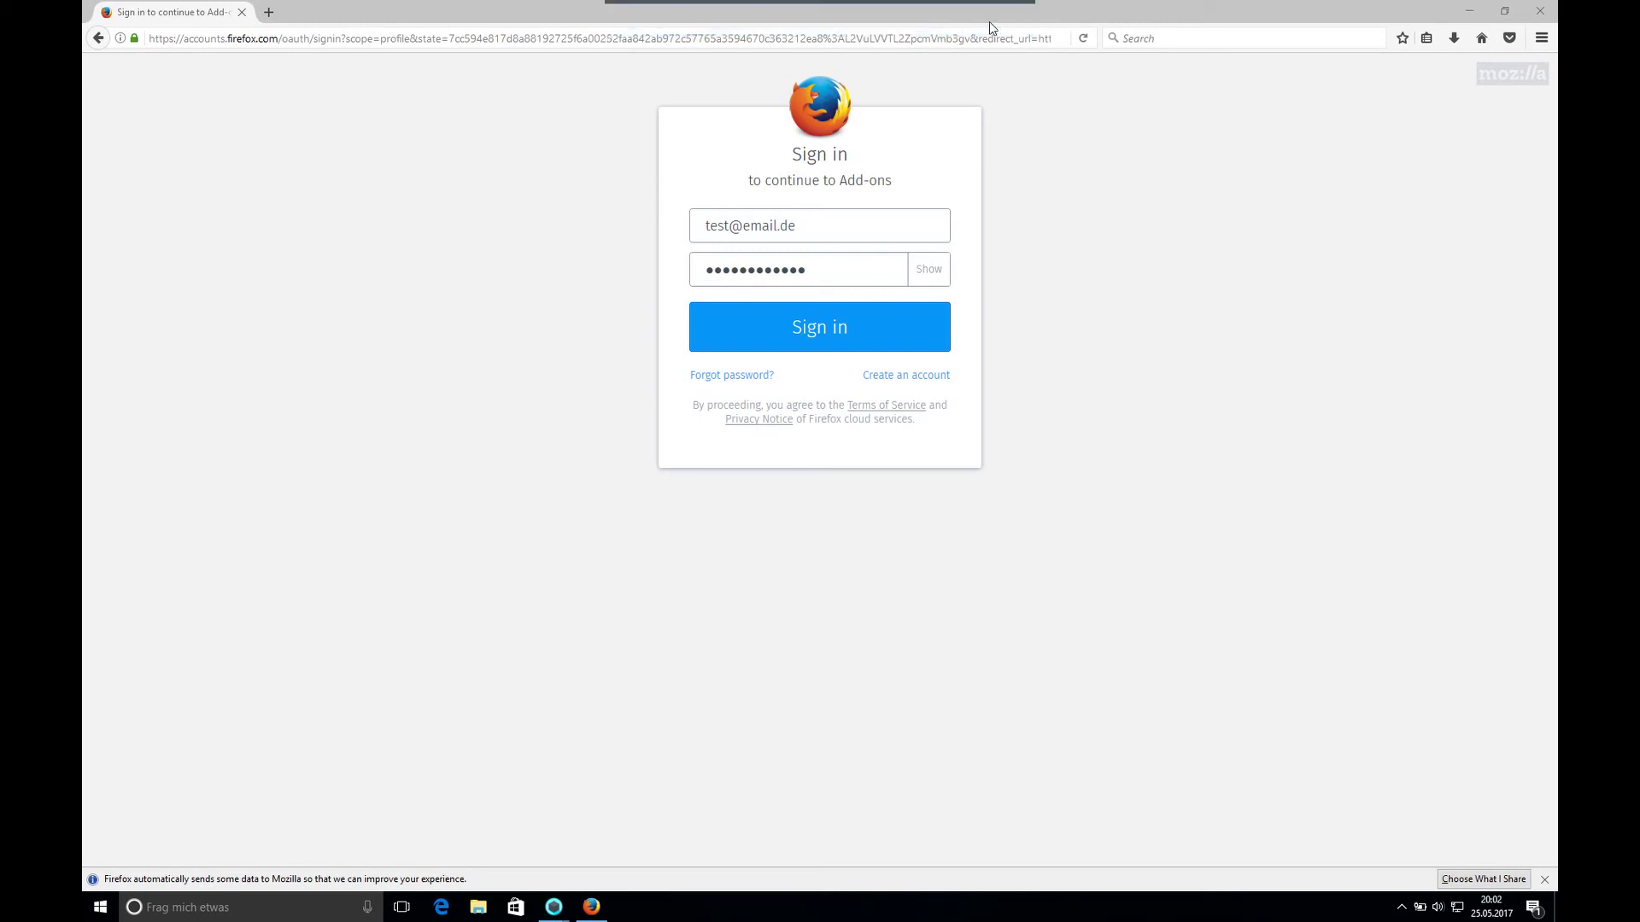